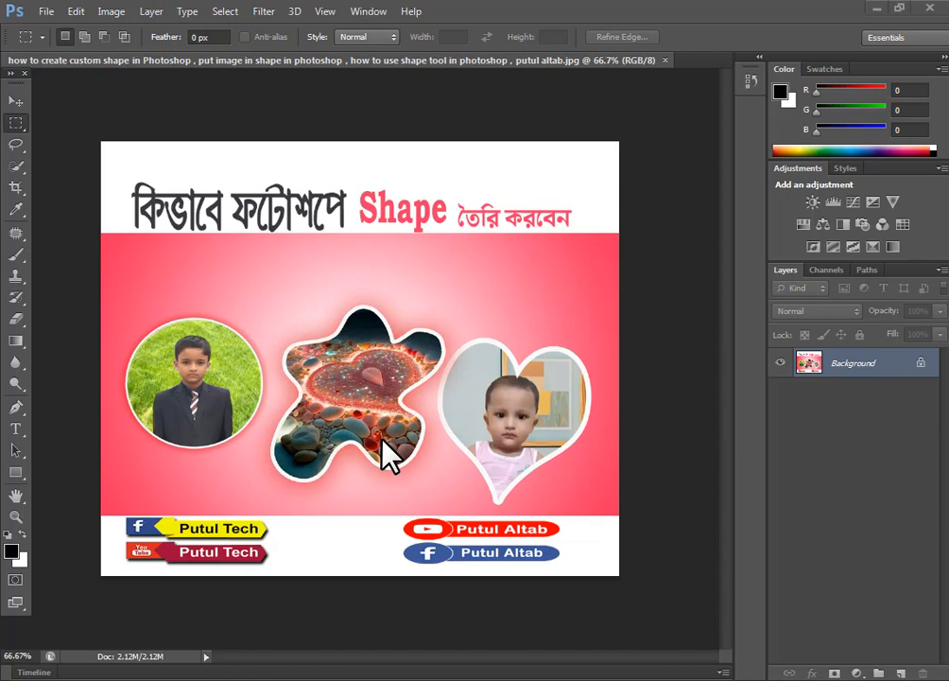
- Examine the finished shape composition in the desktop image "sahape-" and switch back to Photoshop
click(877, 9)
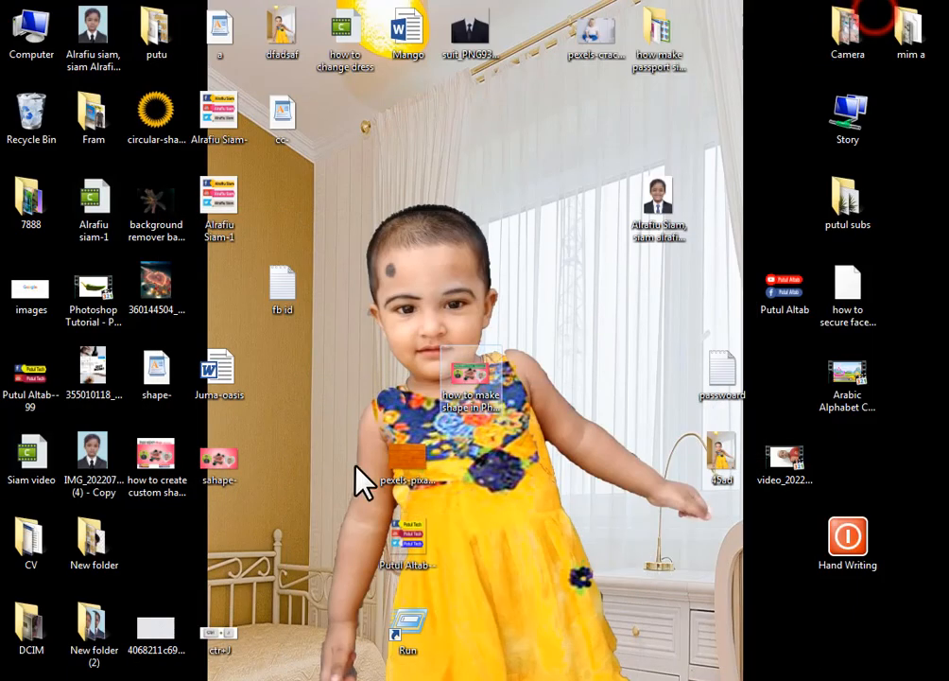
double_click(212, 459)
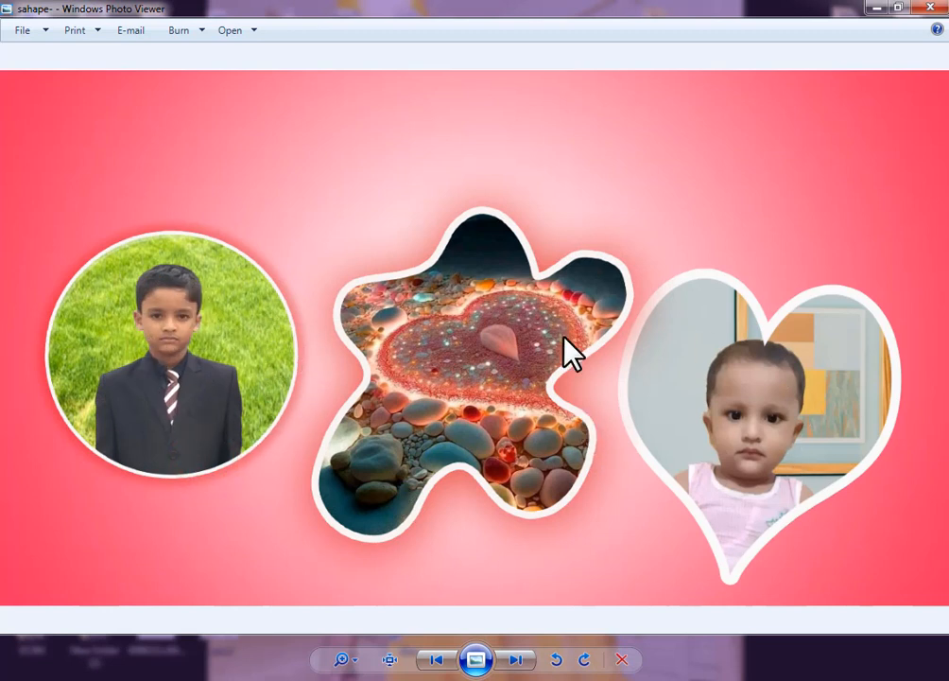
click(930, 8)
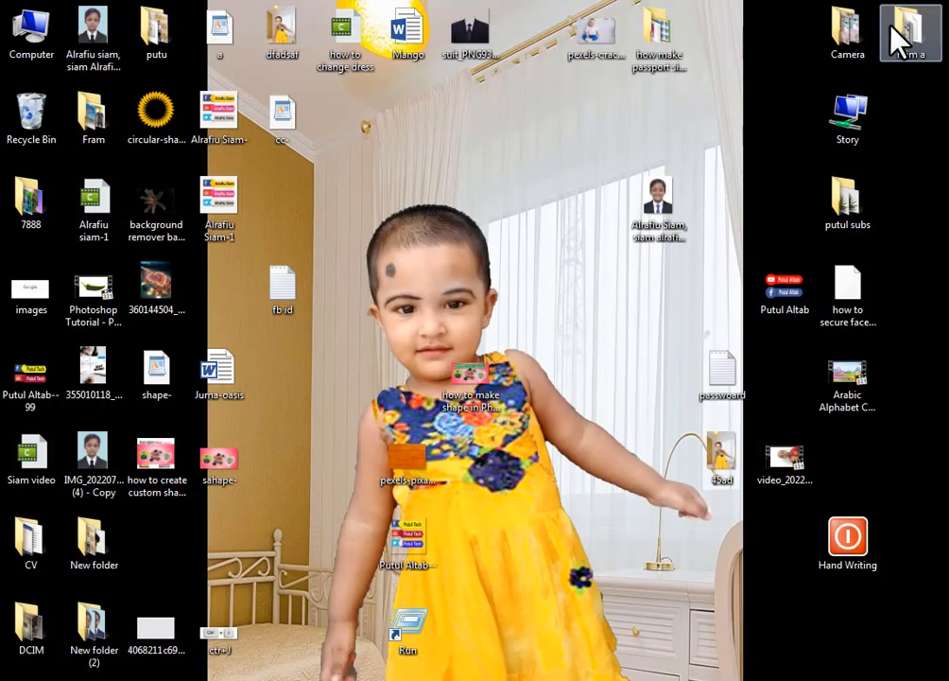
click(538, 680)
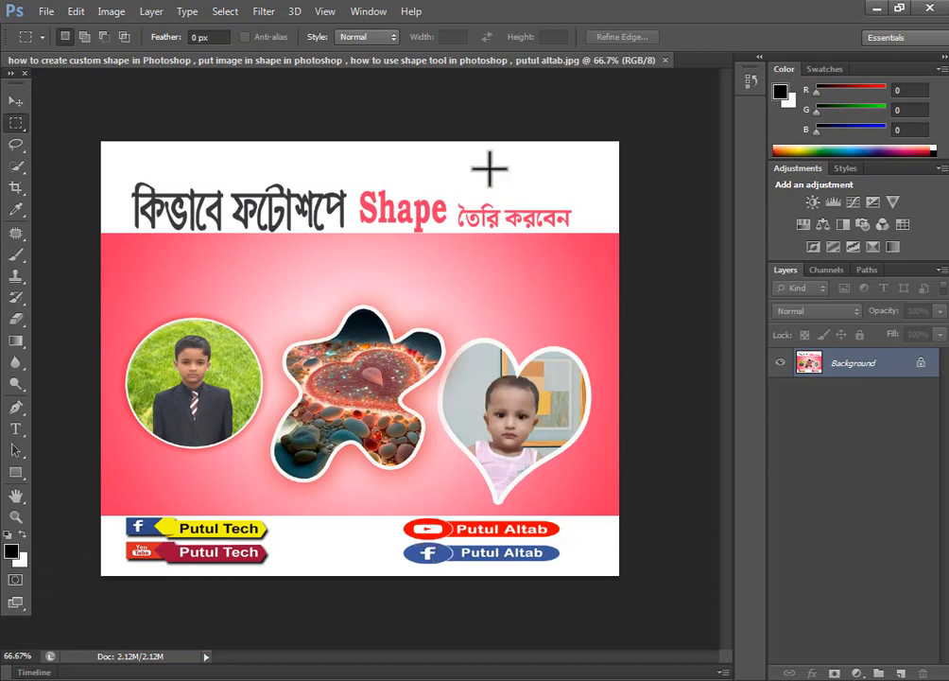
- Close the open sample image and create a new 944 × 788 pixel document with a resolution of 300 pixels/inch
click(666, 59)
click(42, 11)
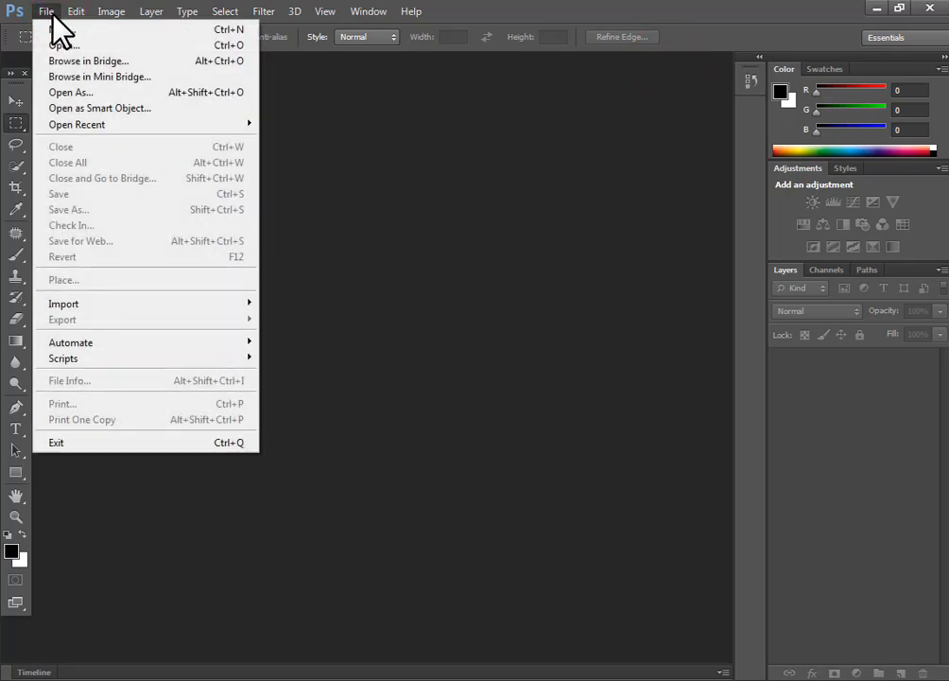
click(59, 30)
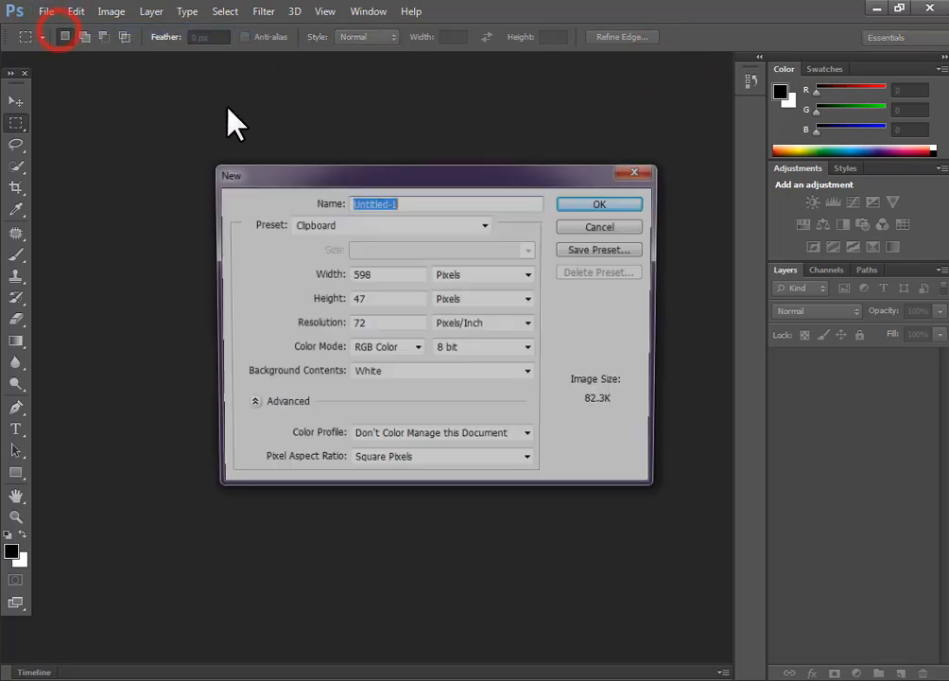
double_click(383, 274)
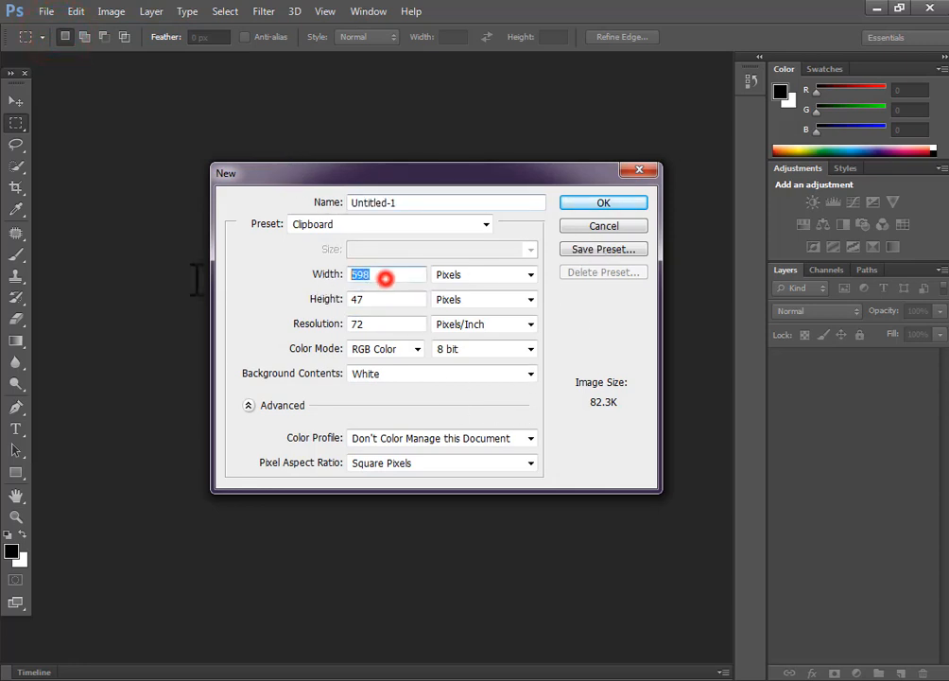
text(9)
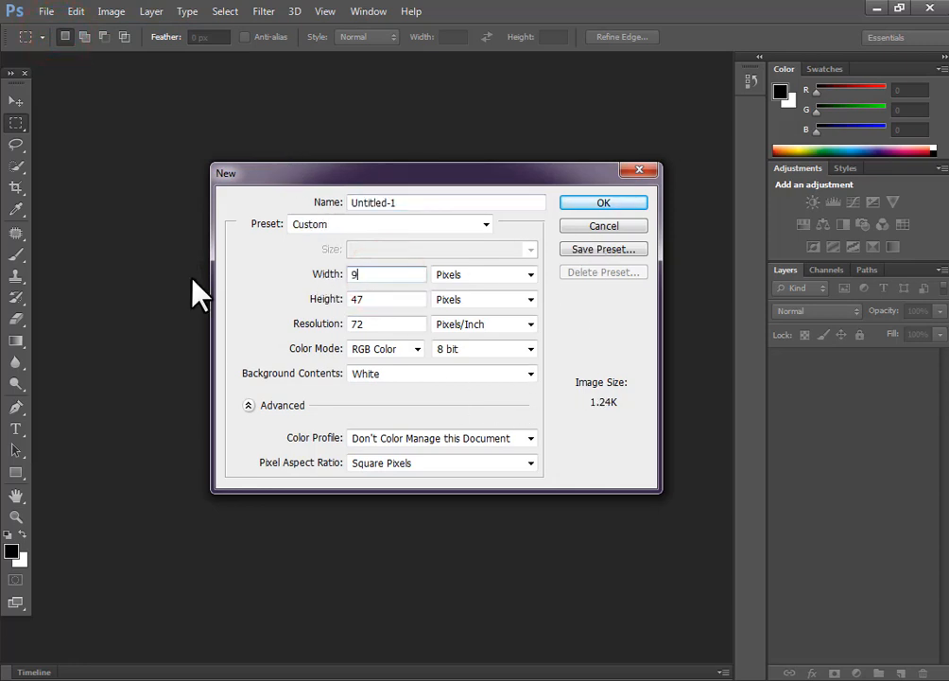
text(44)
double_click(388, 300)
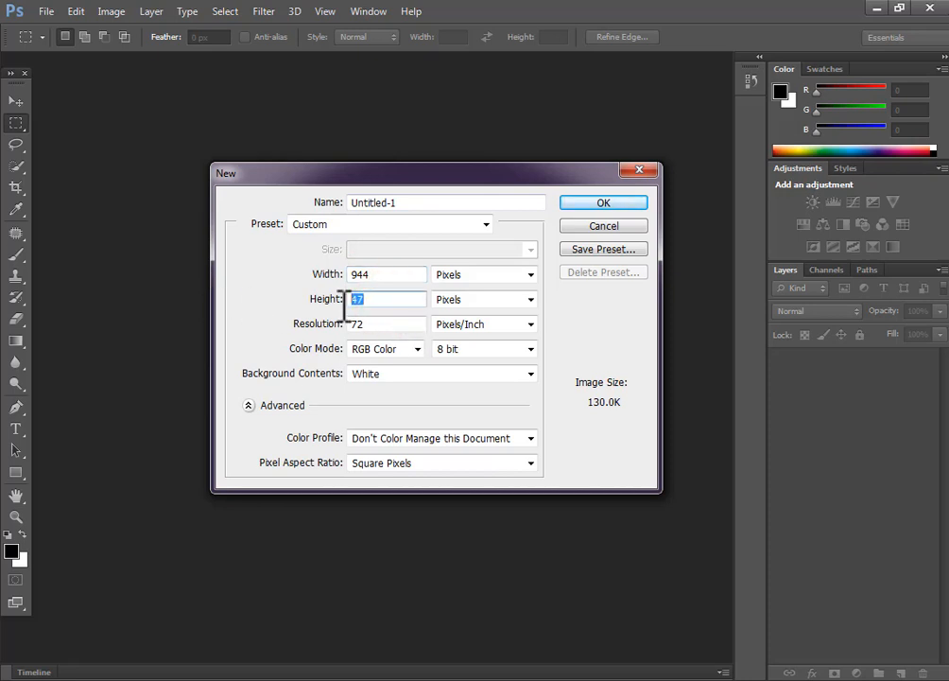
text(788)
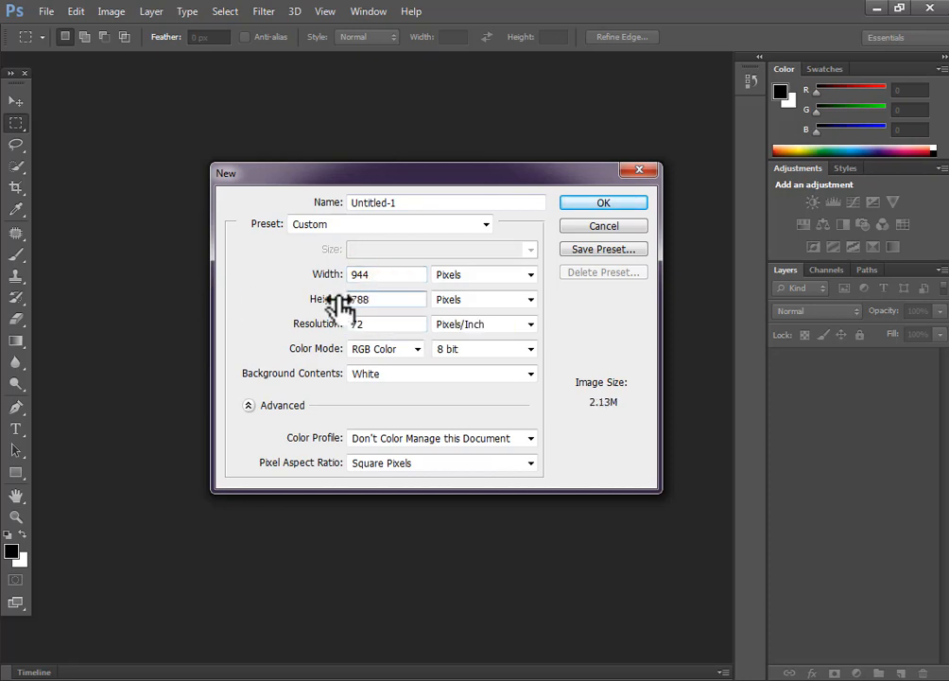
double_click(359, 326)
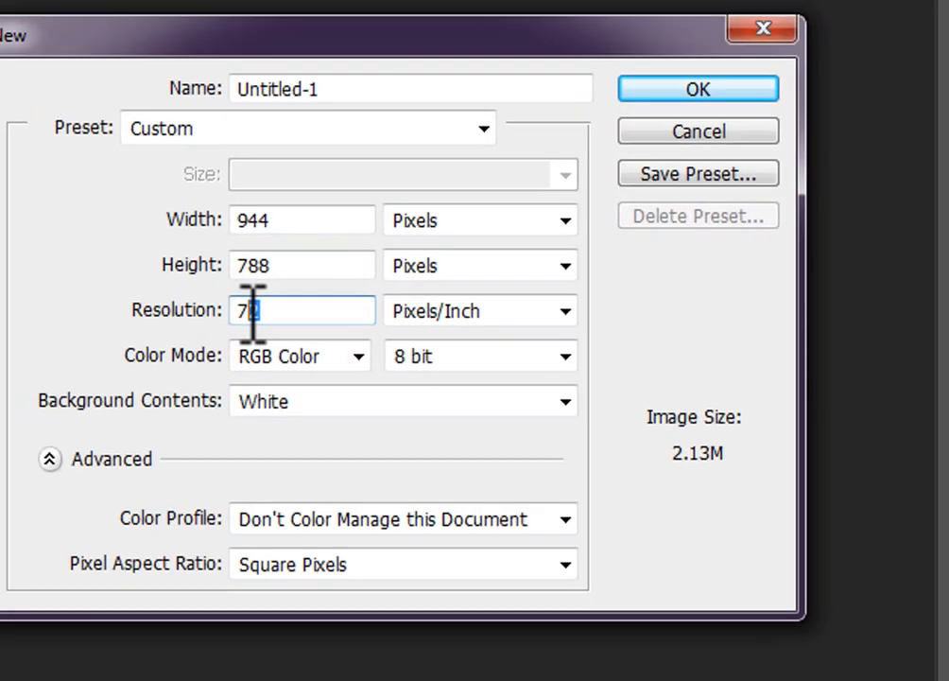
text(300)
key(Return)
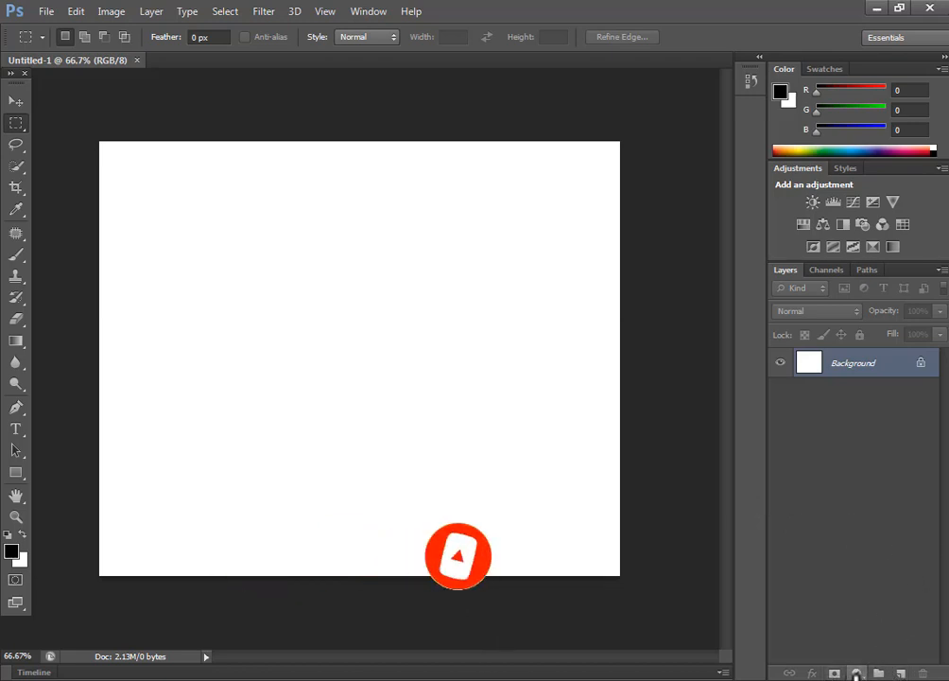
click(857, 673)
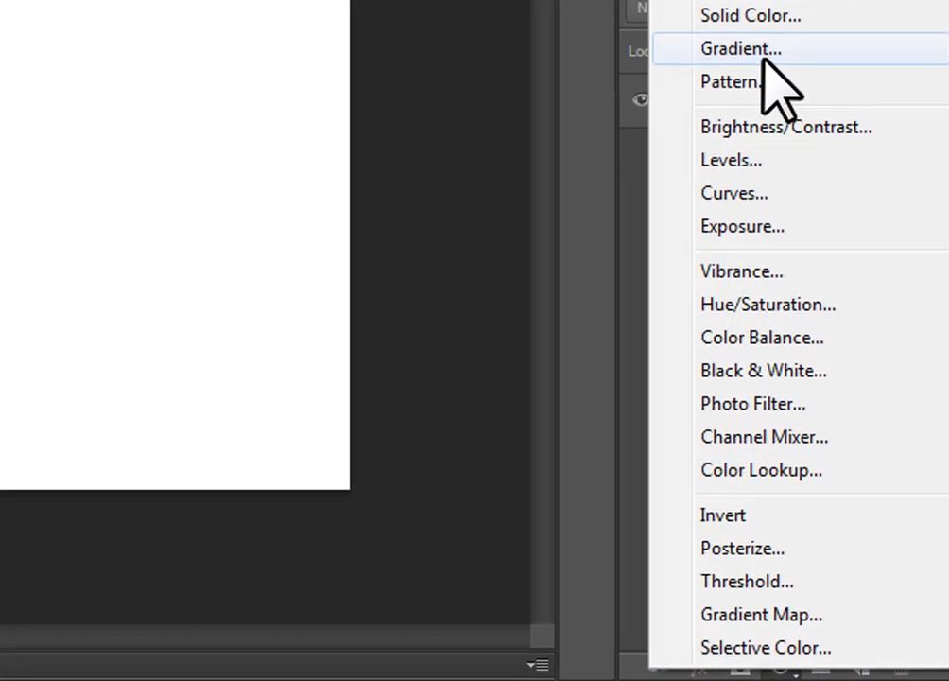
click(844, 336)
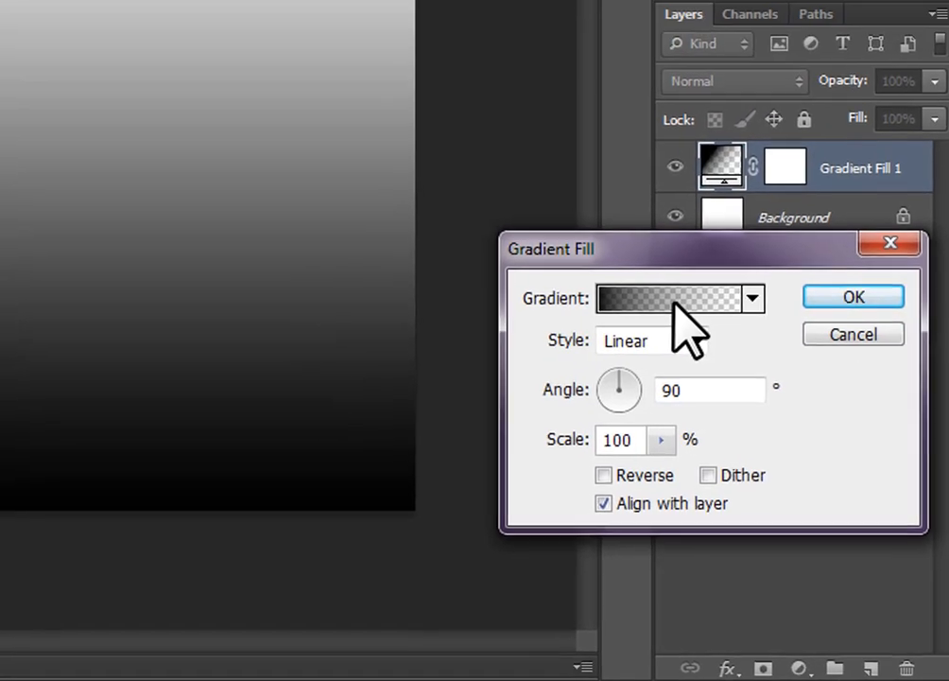
click(641, 251)
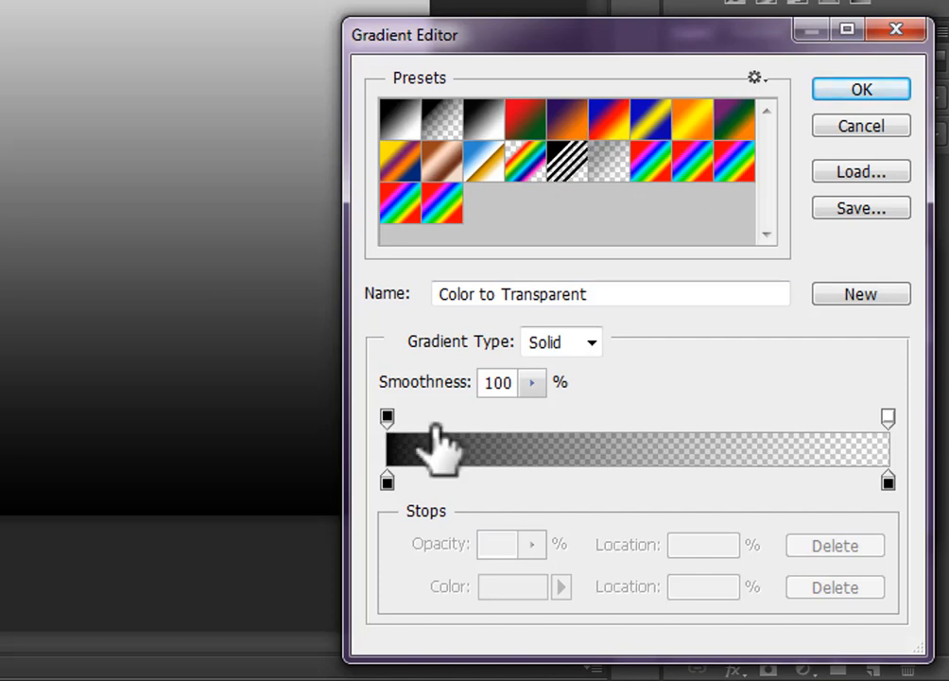
click(882, 126)
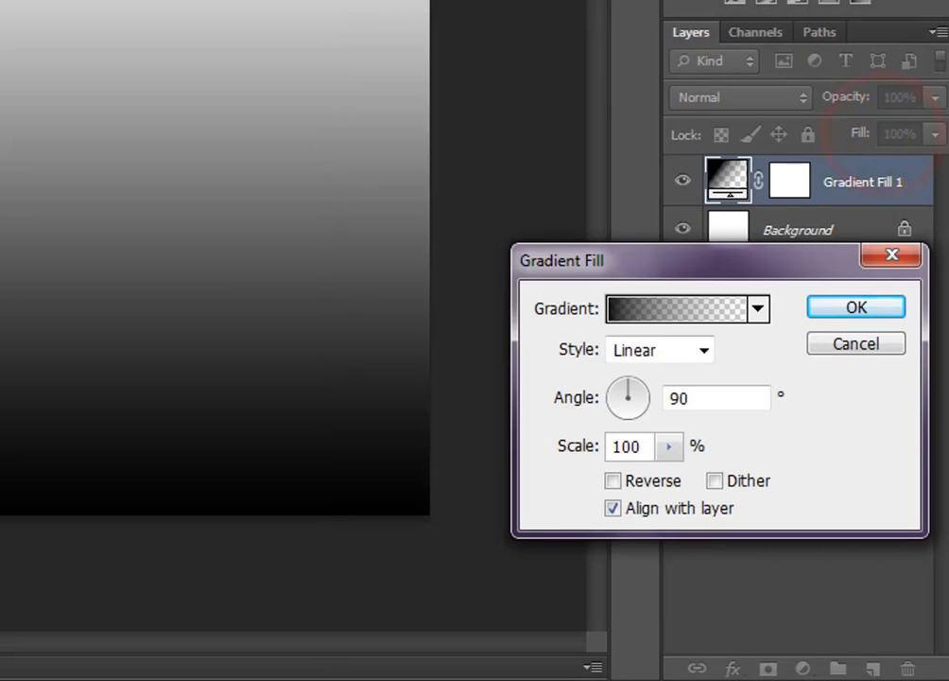
click(847, 343)
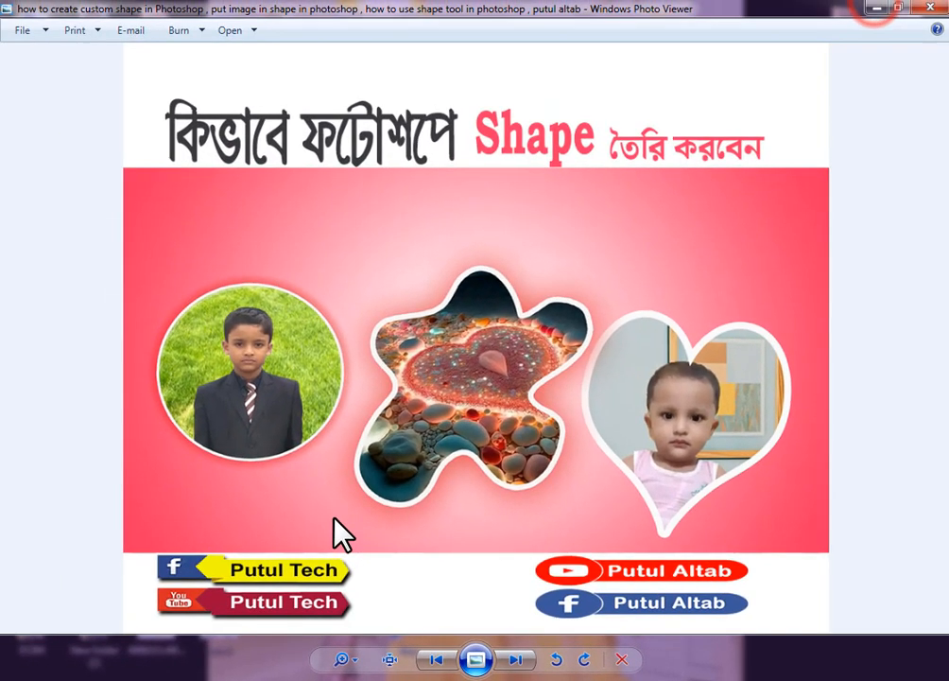
click(875, 9)
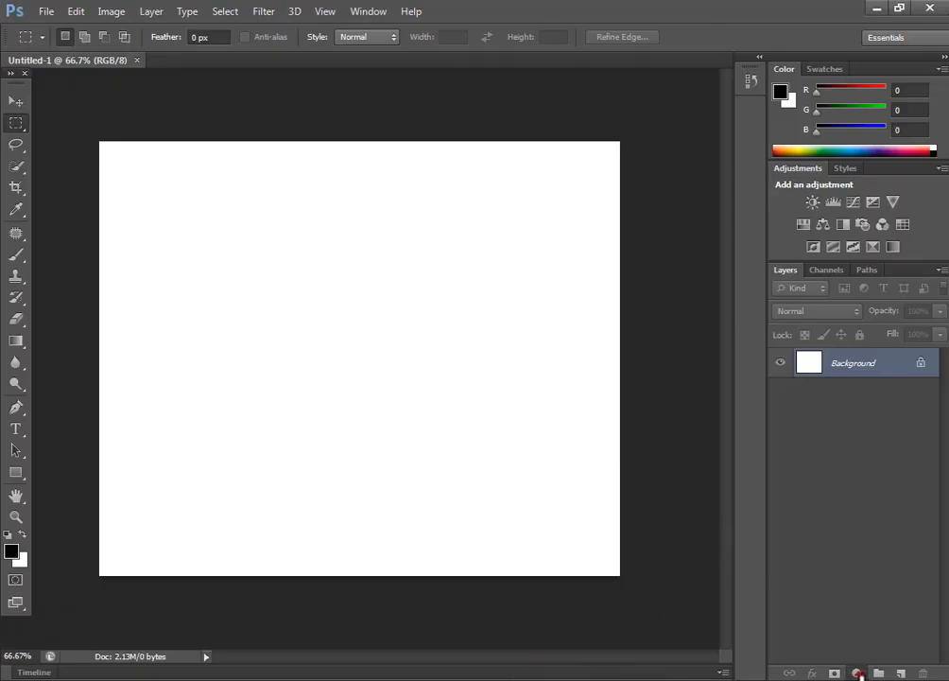
- Add a gradient fill layer above the background that fades from pinkish red to white
click(856, 673)
click(838, 335)
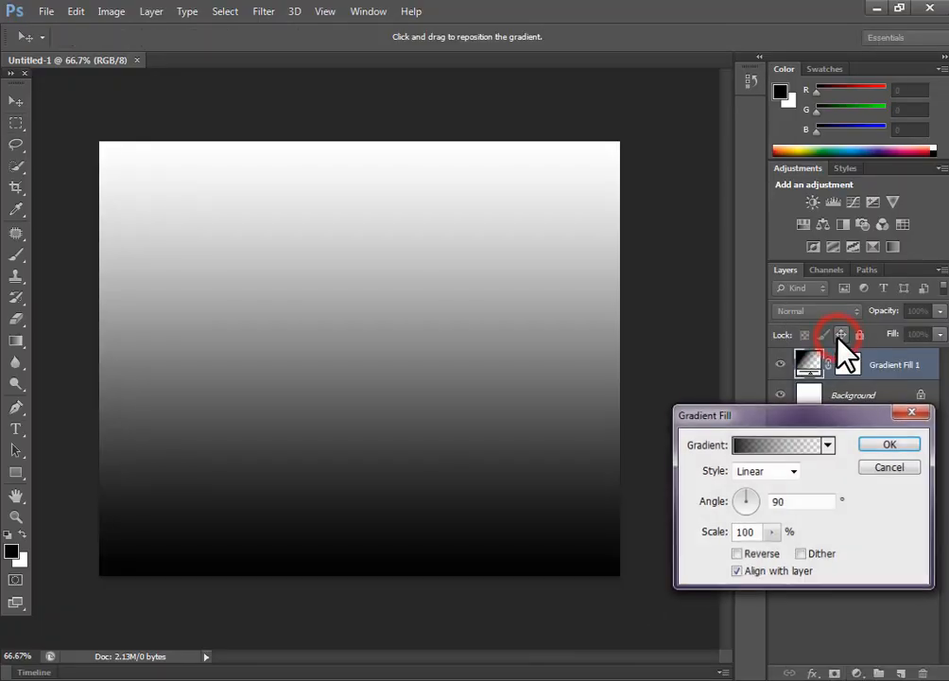
click(766, 445)
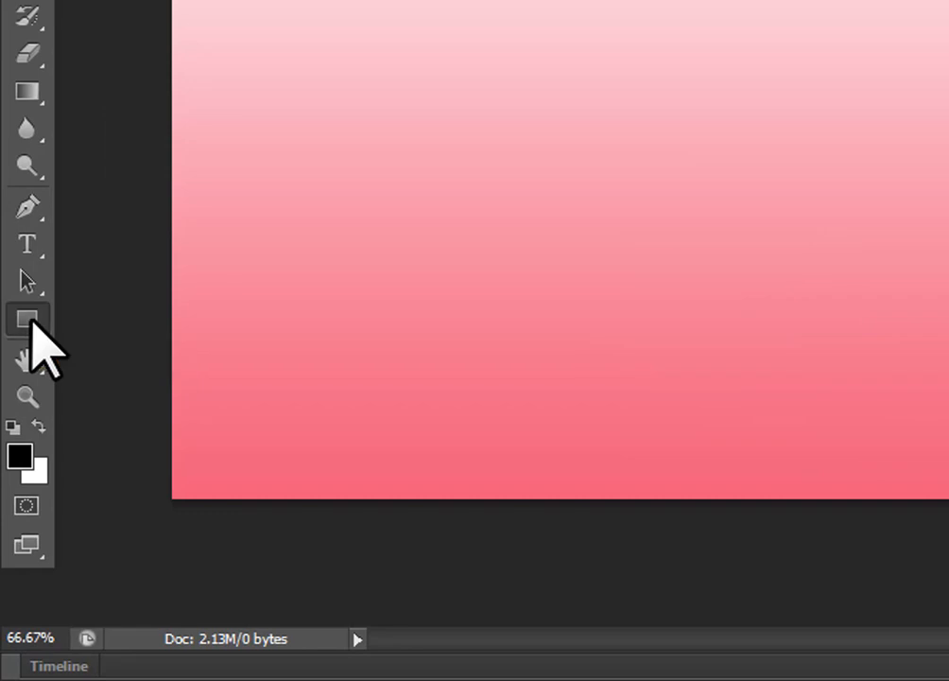
- Draw an ellipse shape about 339 × 272 px on the canvas with the Ellipse tool
right_click(29, 320)
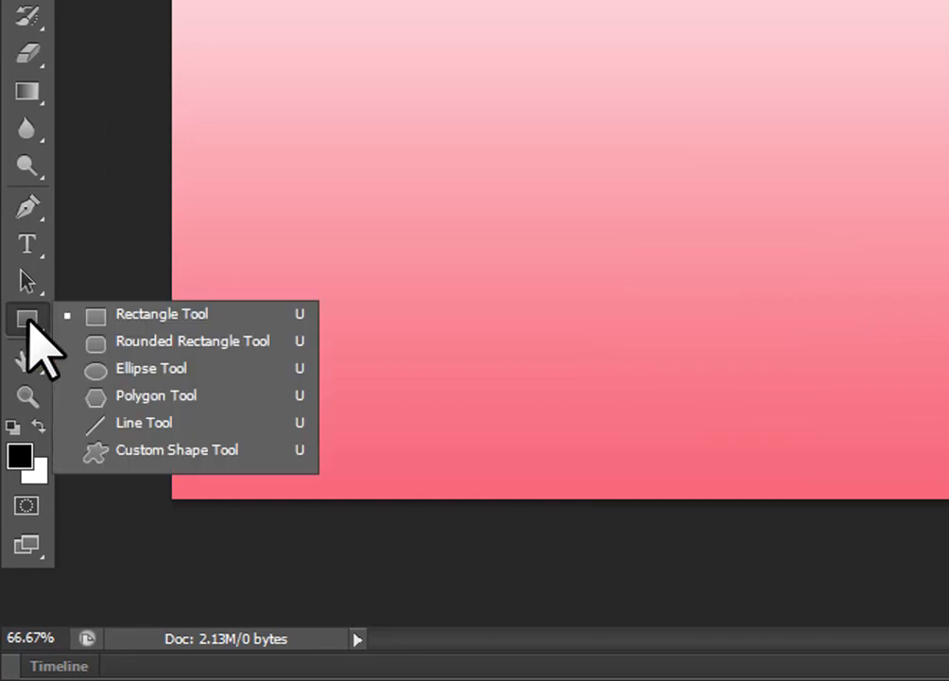
click(151, 370)
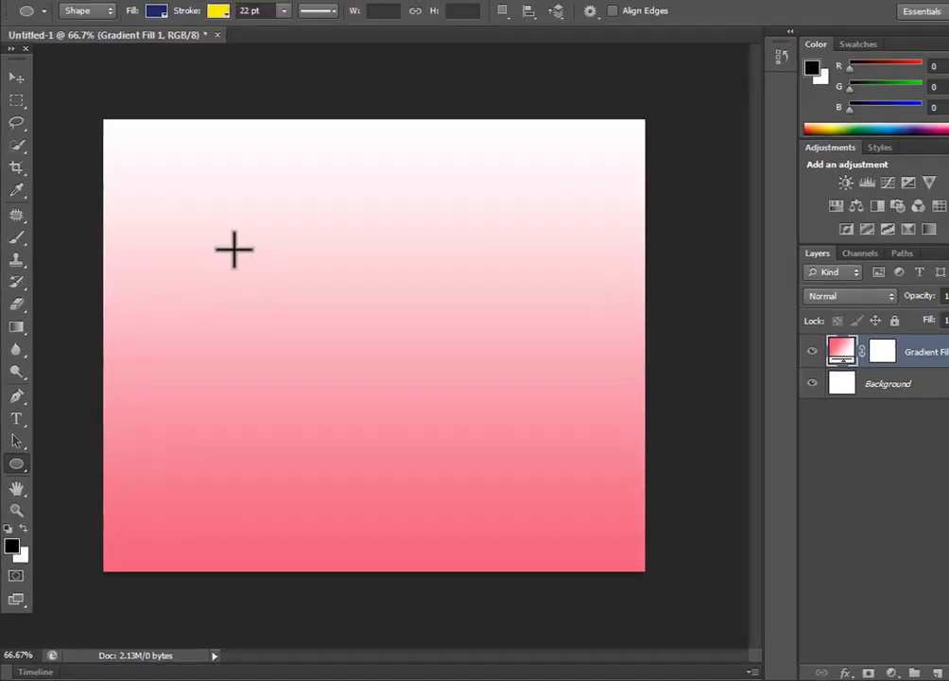
drag(347, 18, 642, 254)
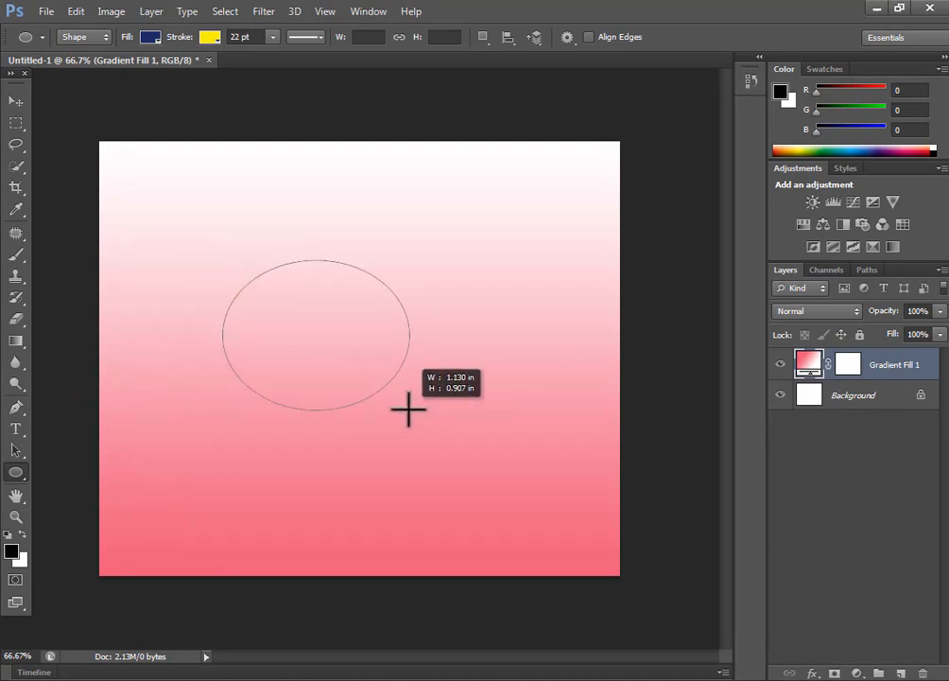
drag(408, 410, 409, 409)
- Try several stroke colours on the ellipse, including no stroke, orange and light green, and delete the ellipse layer
click(209, 36)
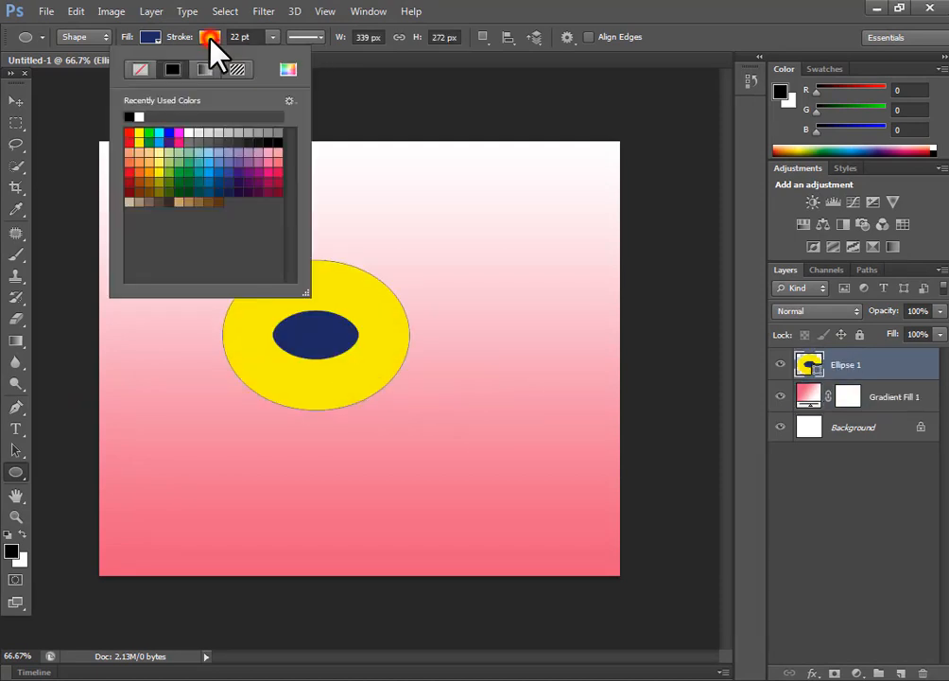
click(178, 164)
click(161, 203)
click(241, 208)
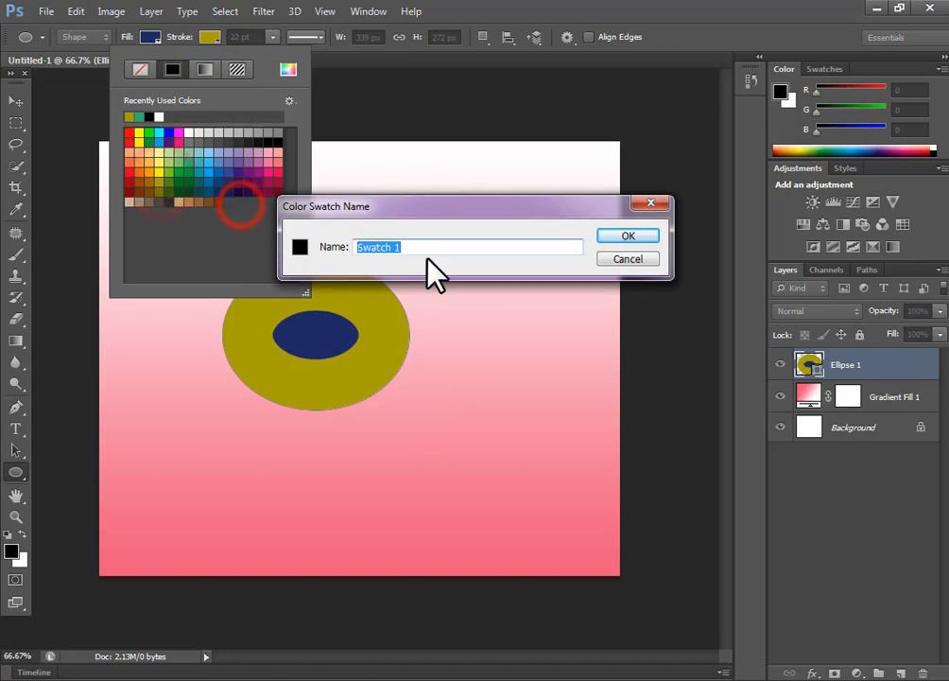
click(641, 259)
click(143, 69)
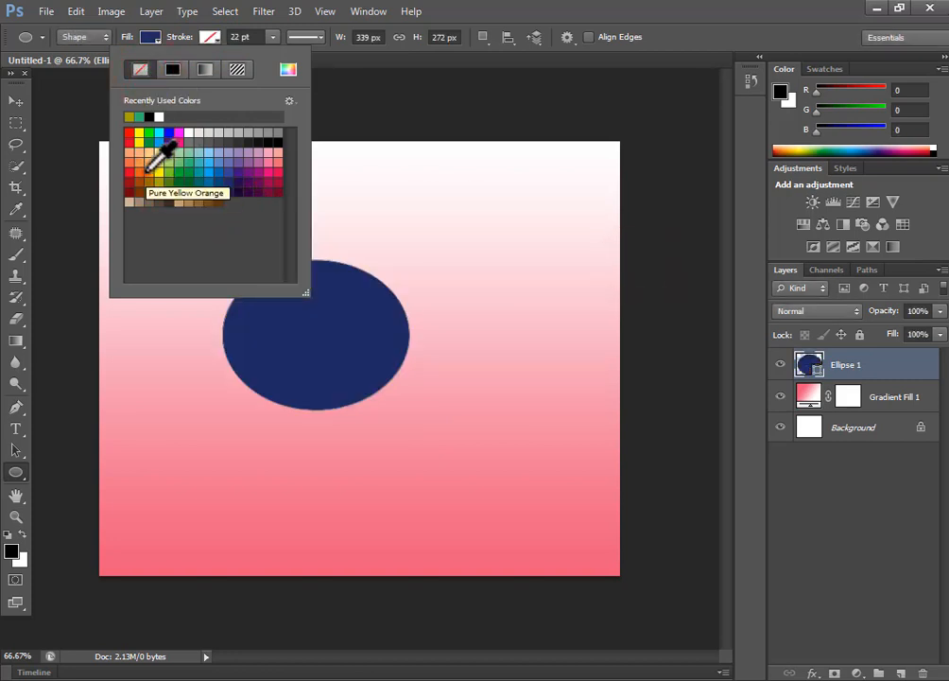
click(149, 165)
click(178, 164)
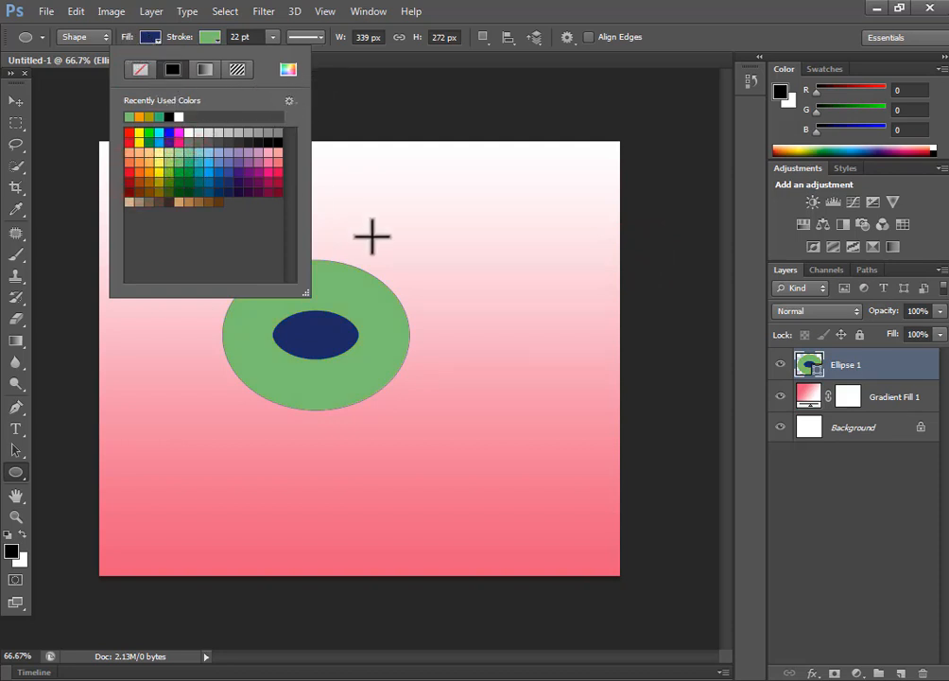
click(21, 100)
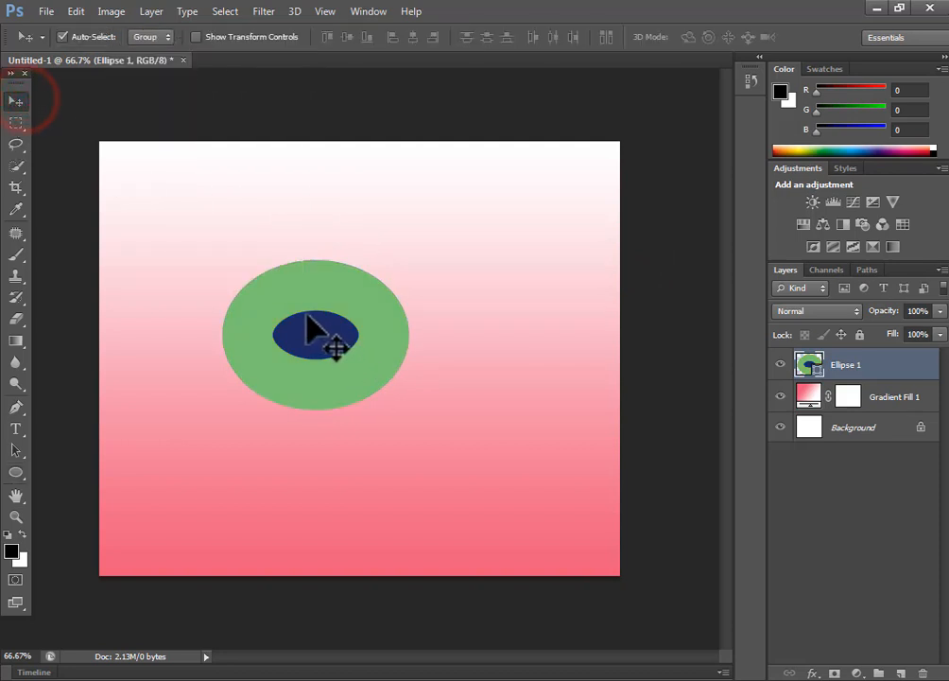
key(Delete)
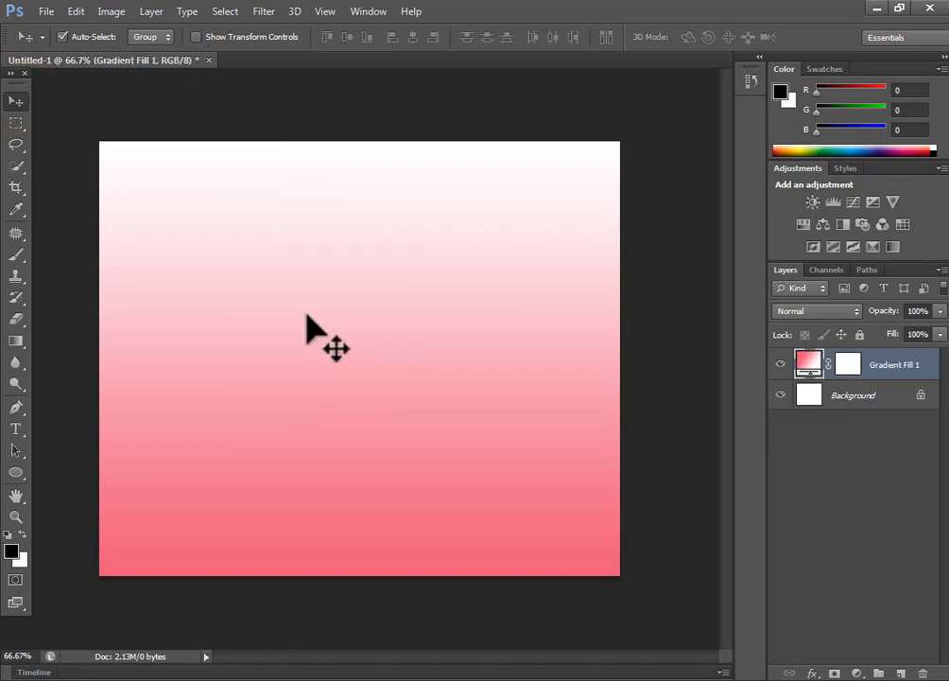
- Open the photo of the boy in a suit standing before a lawn and house, and convert its Background into a regular layer
click(45, 12)
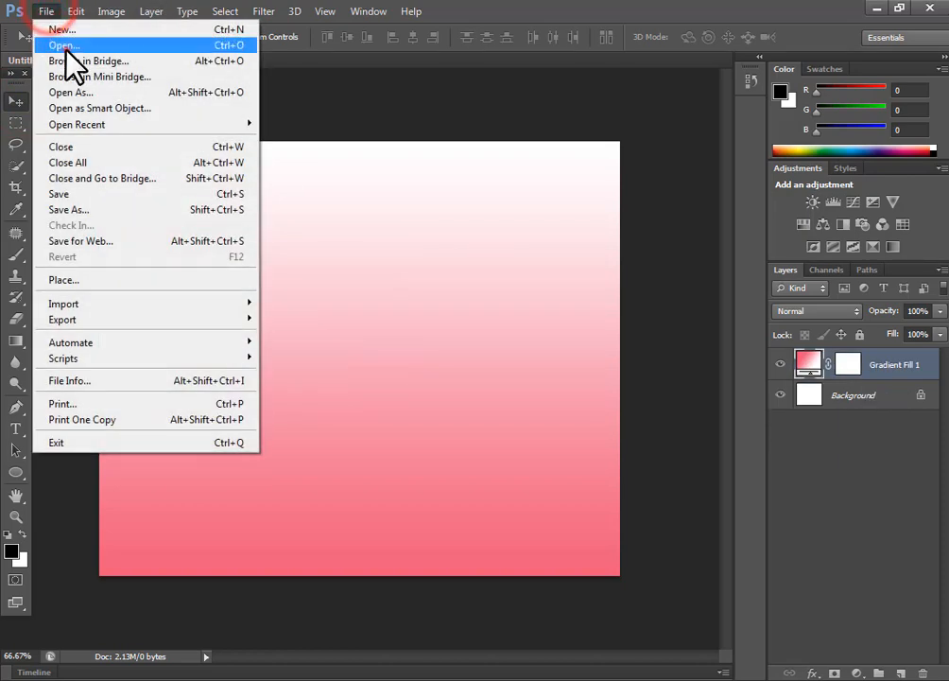
click(66, 47)
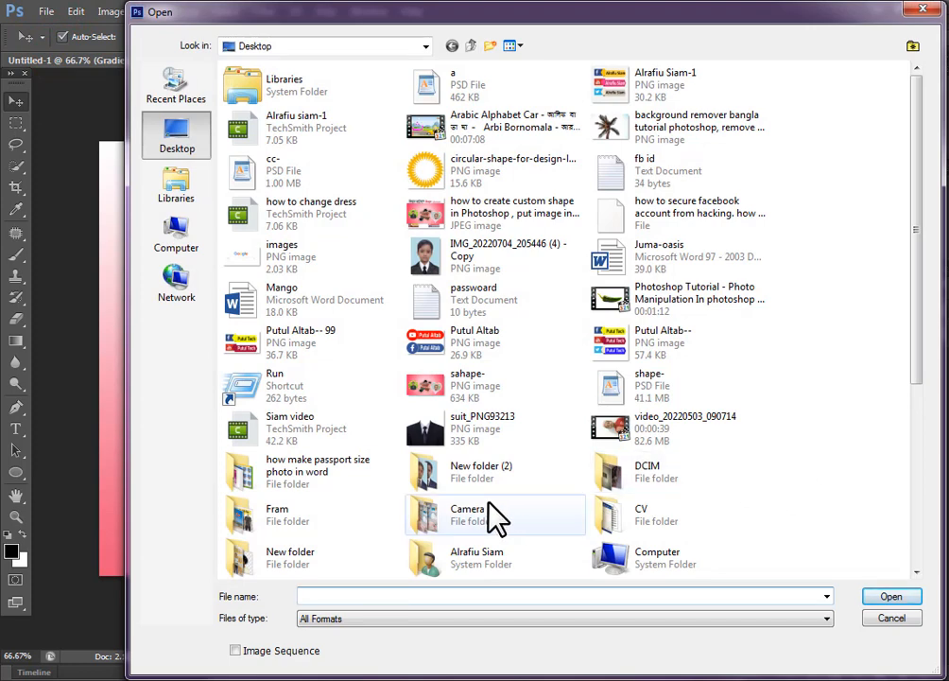
drag(915, 381, 934, 553)
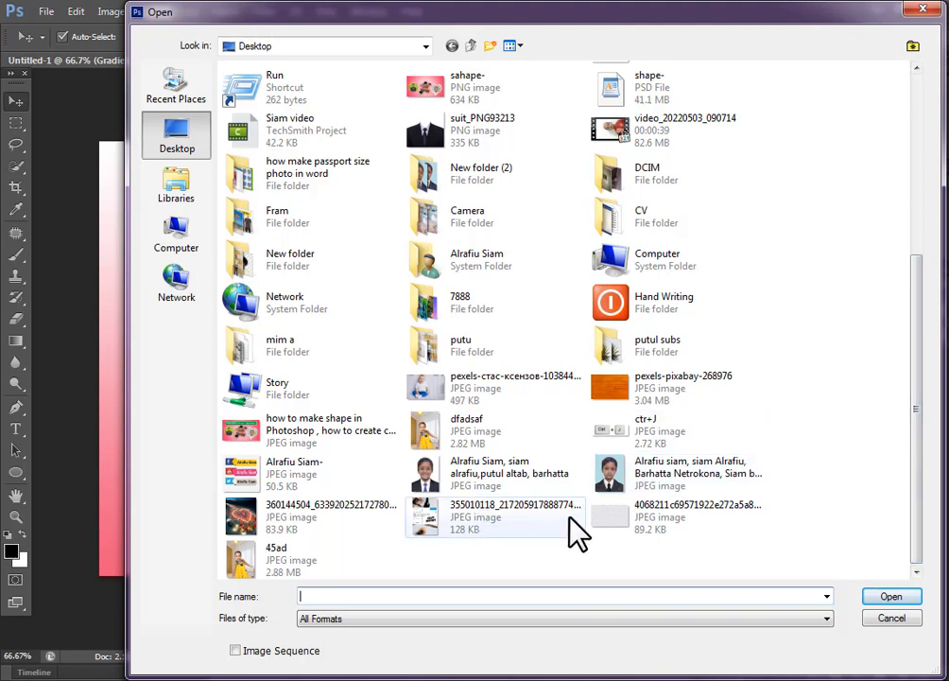
double_click(459, 472)
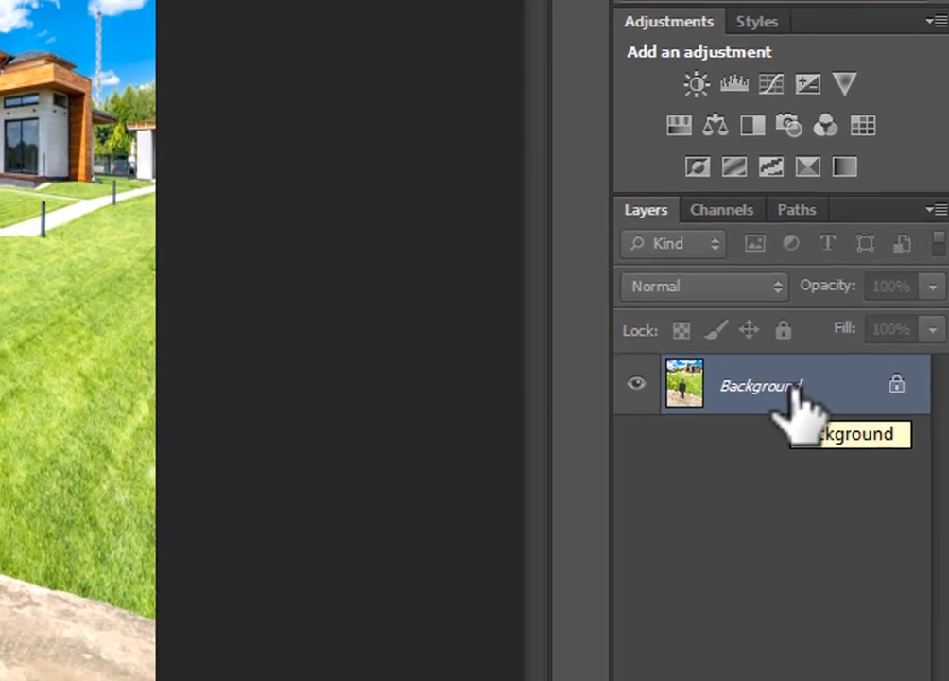
double_click(792, 385)
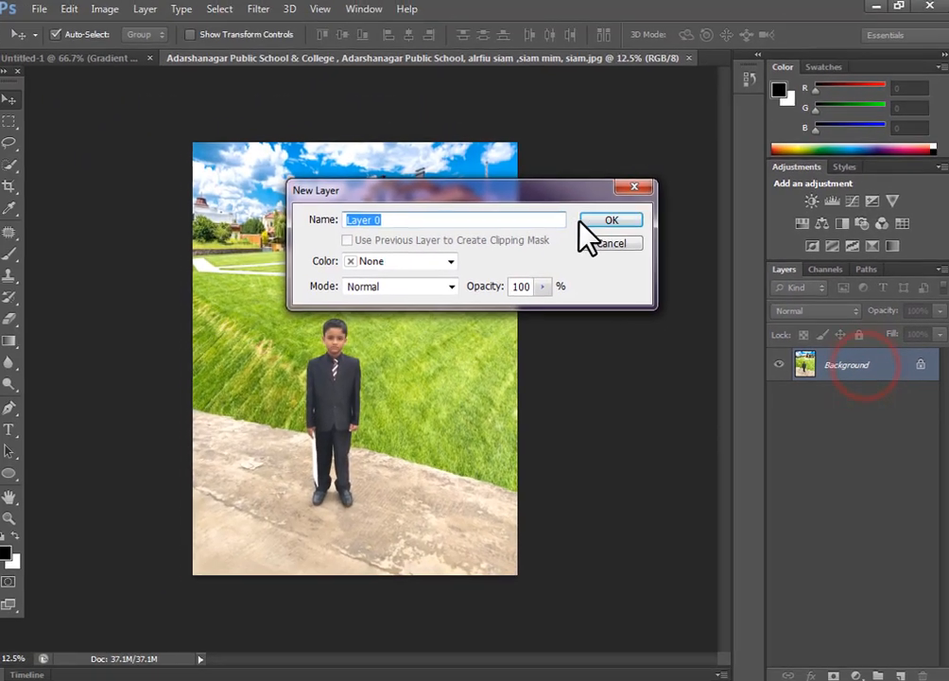
click(604, 221)
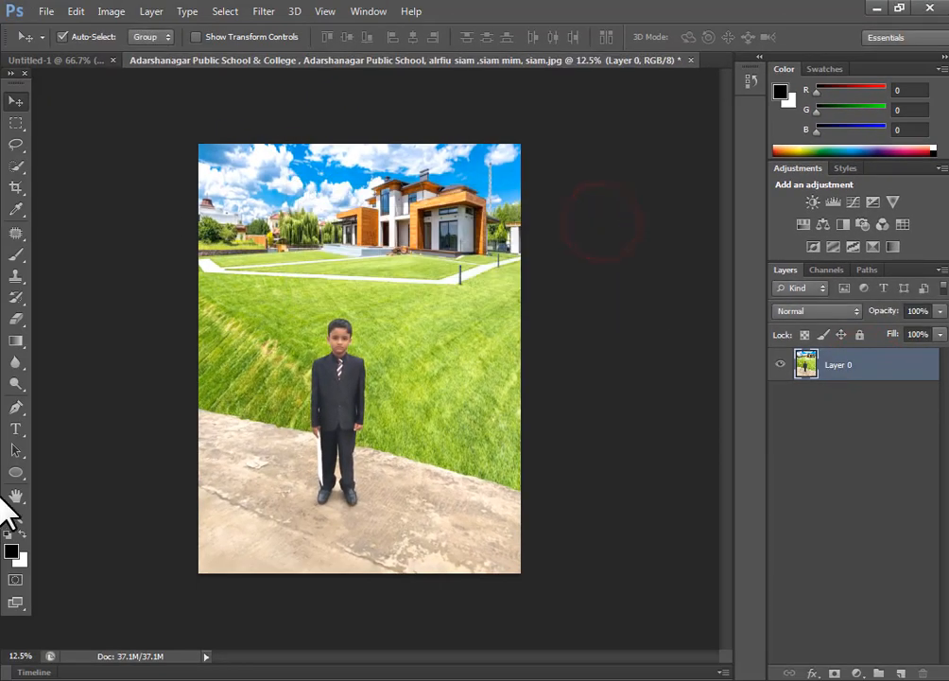
- Draw a roughly circular path with the Ellipse tool in Path mode and position it around the boy's head and chest
click(16, 473)
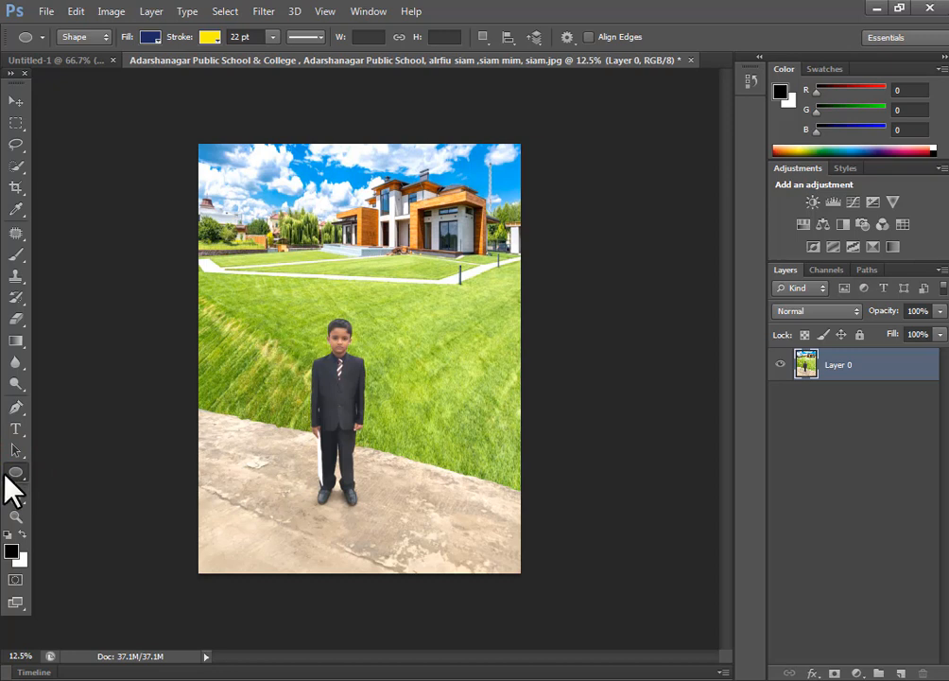
right_click(15, 473)
click(80, 502)
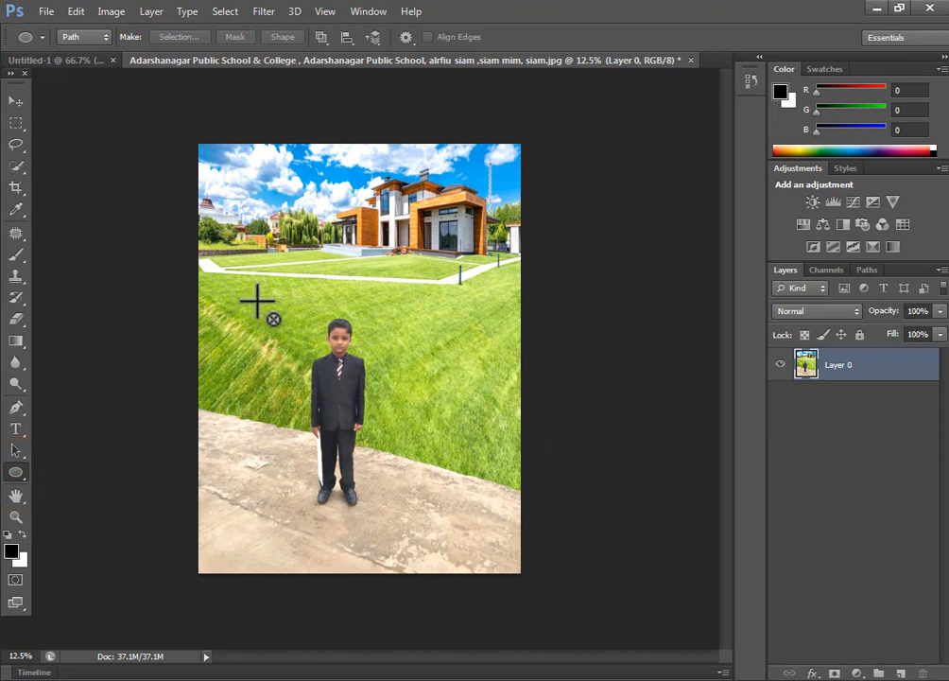
drag(267, 303, 350, 393)
key(v)
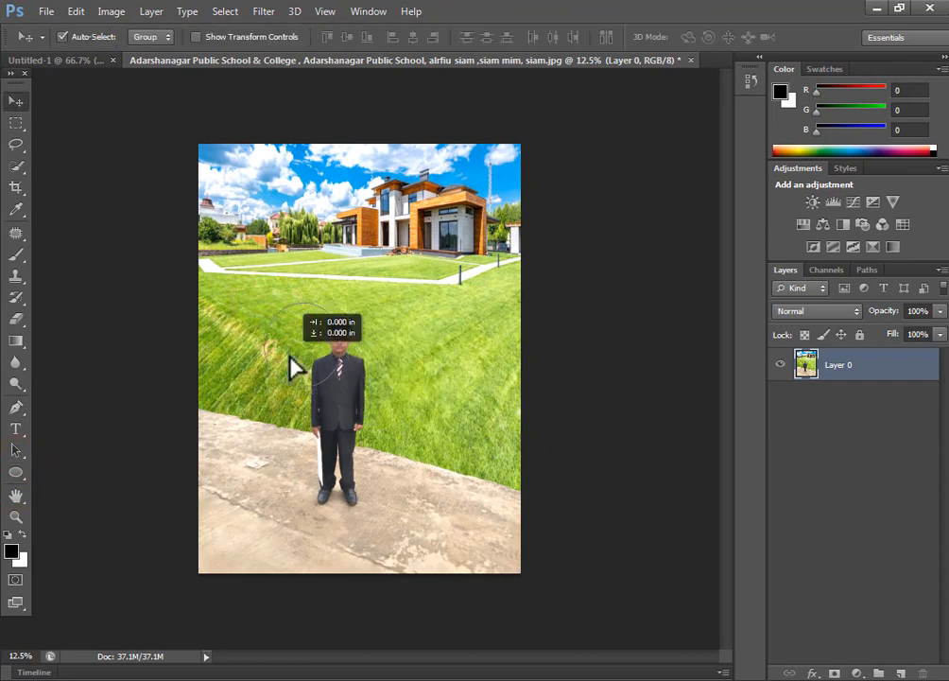
click(16, 450)
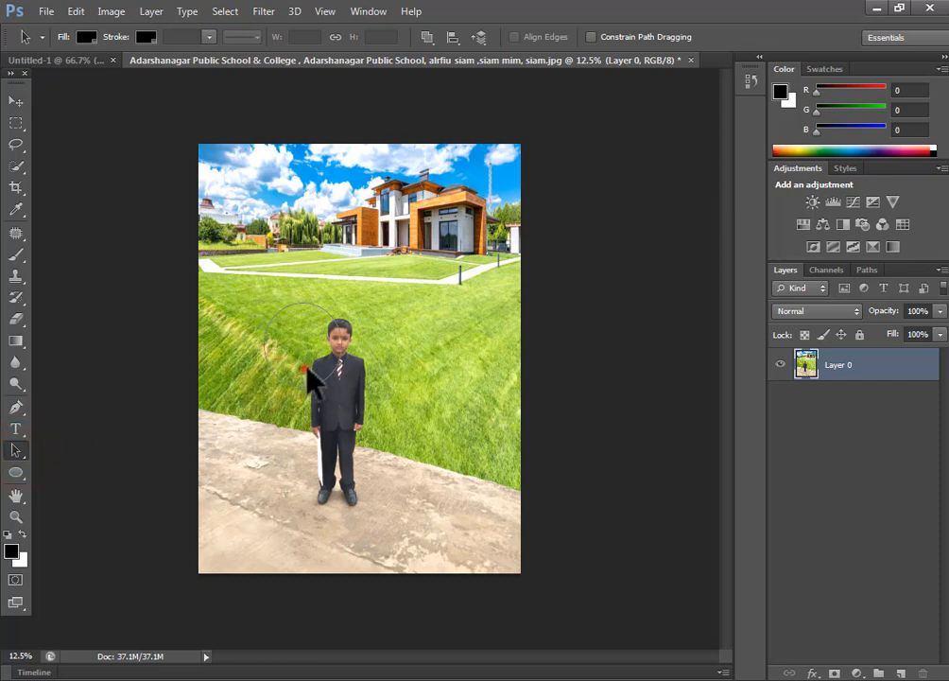
drag(308, 367, 343, 373)
drag(338, 391, 340, 387)
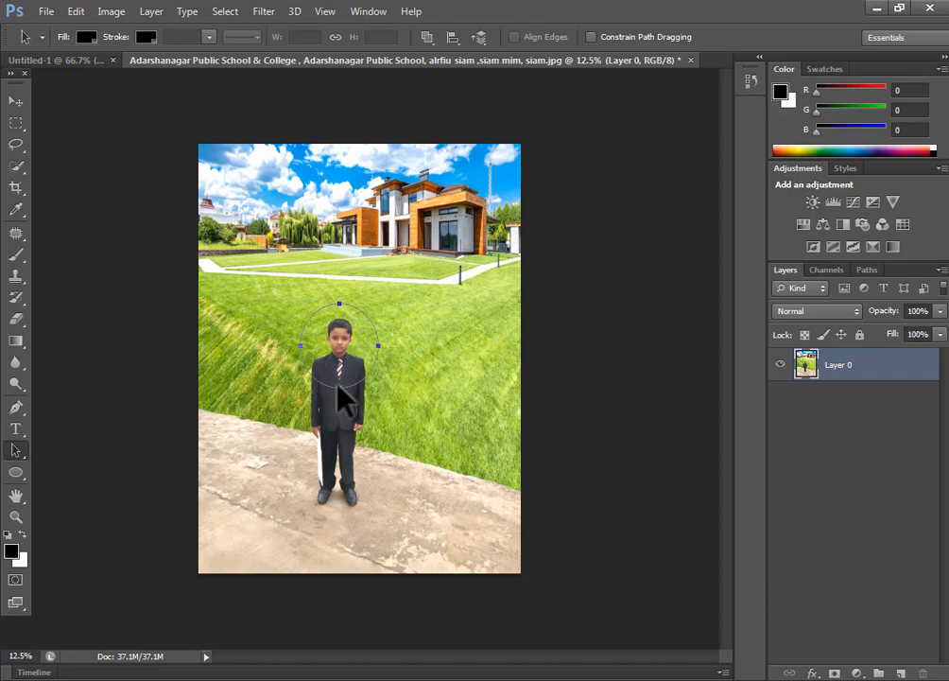
- Slightly distort the circular path around the boy by moving its lower-right corner, and apply the transform
click(76, 12)
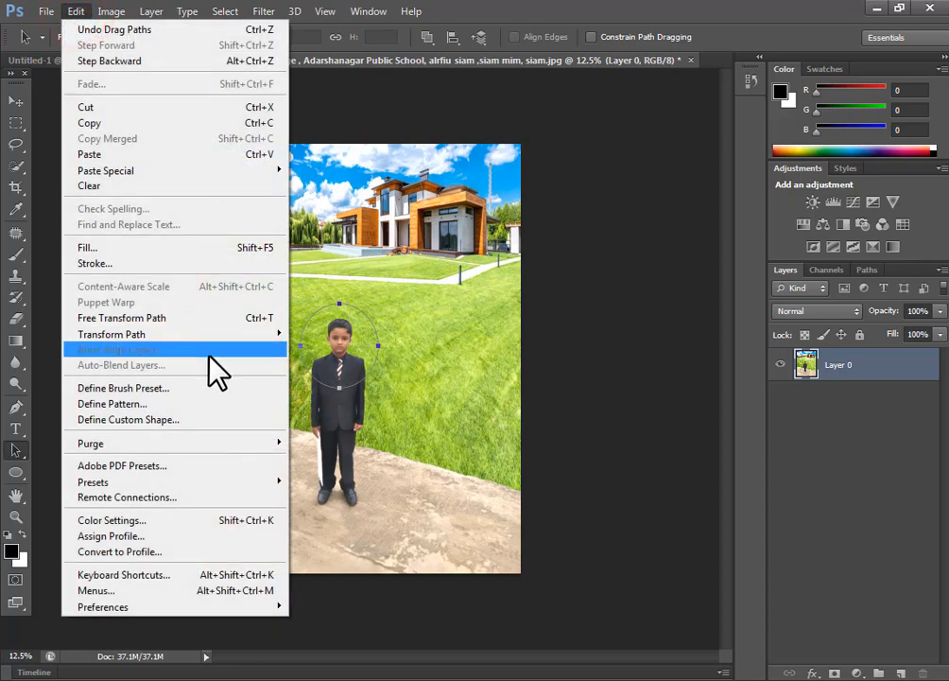
mouse_move(197, 333)
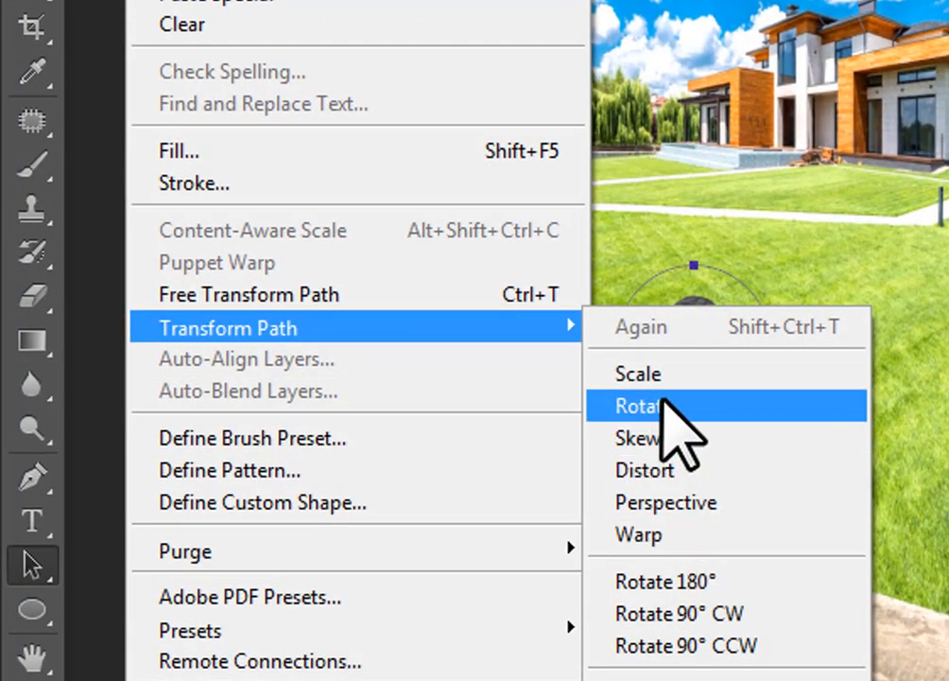
click(680, 469)
drag(772, 435, 770, 426)
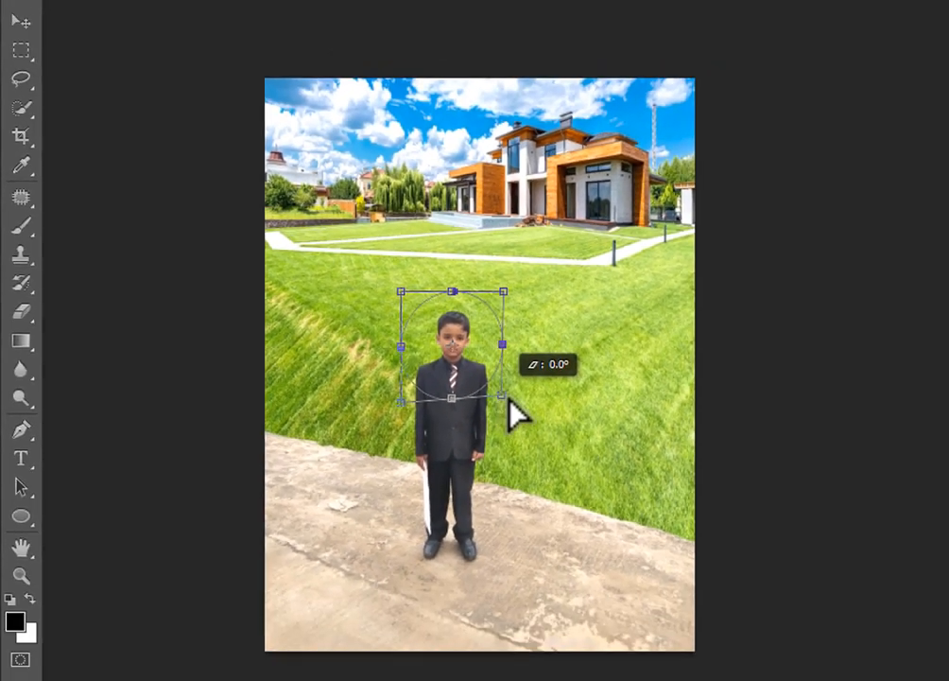
drag(509, 399, 512, 404)
click(831, 37)
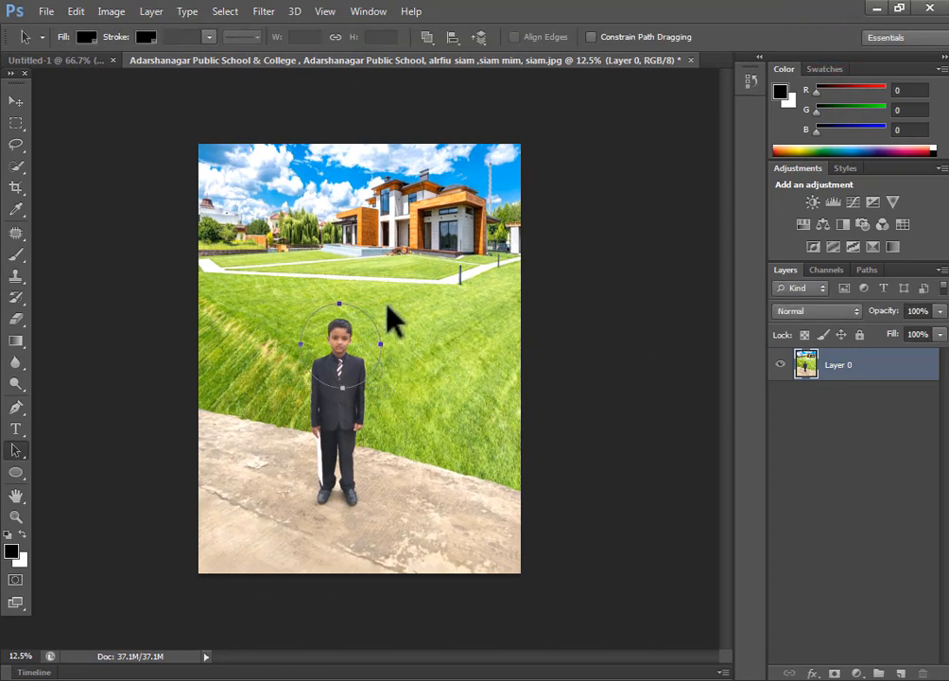
- Mask the boy's photo with a vector mask from the current path and convert the masked layer to a Smart Object
key(v)
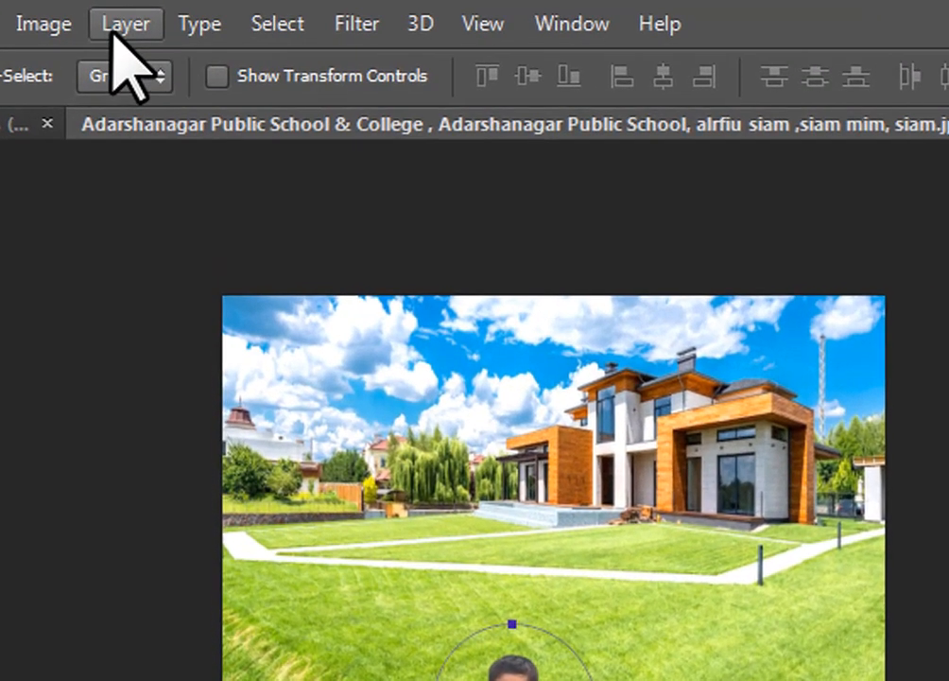
click(152, 11)
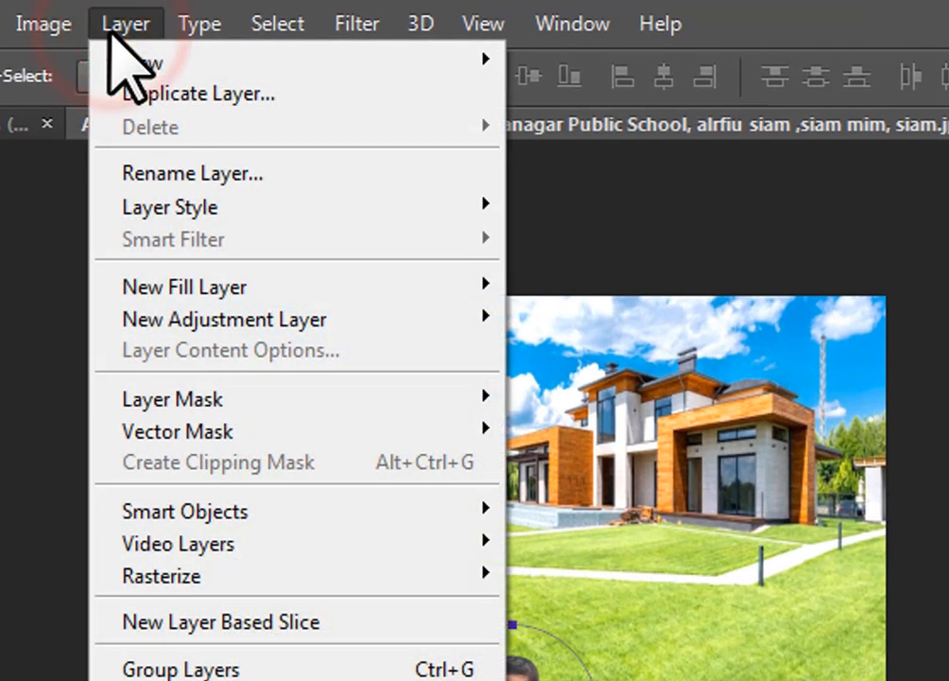
mouse_move(239, 322)
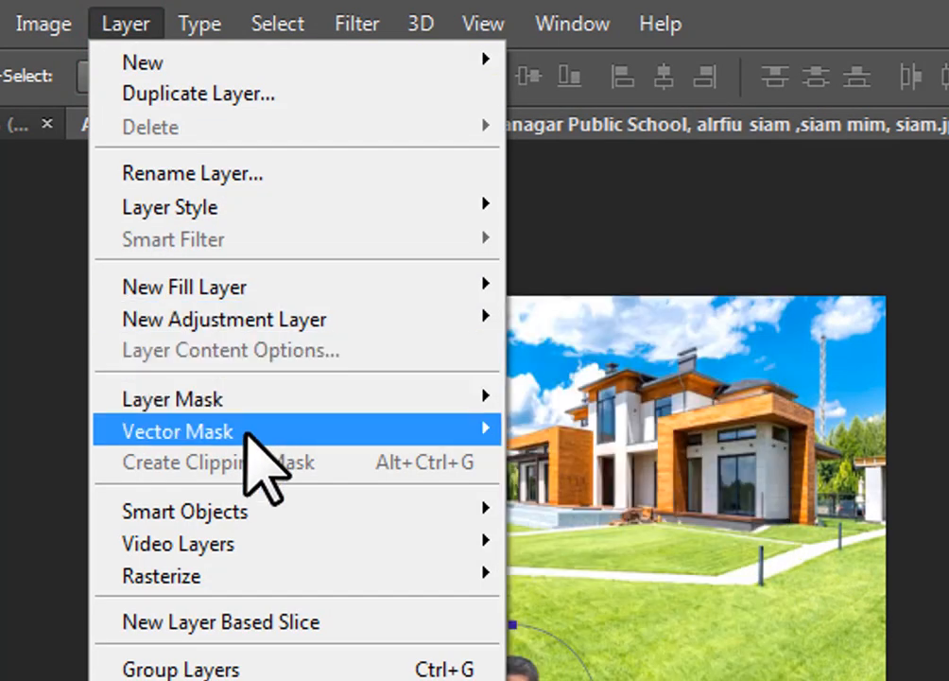
mouse_move(246, 434)
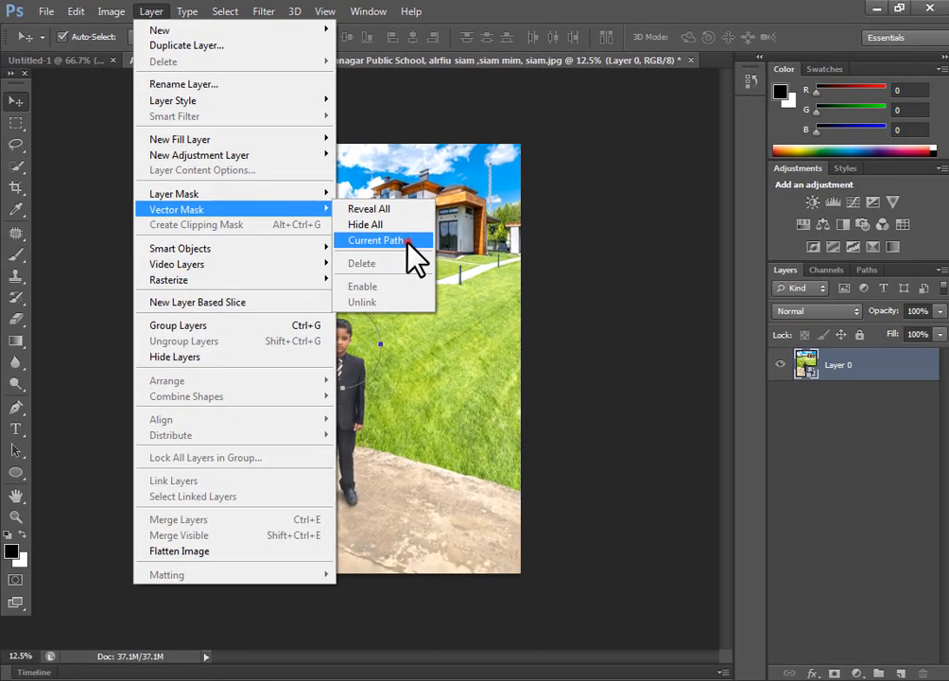
click(410, 244)
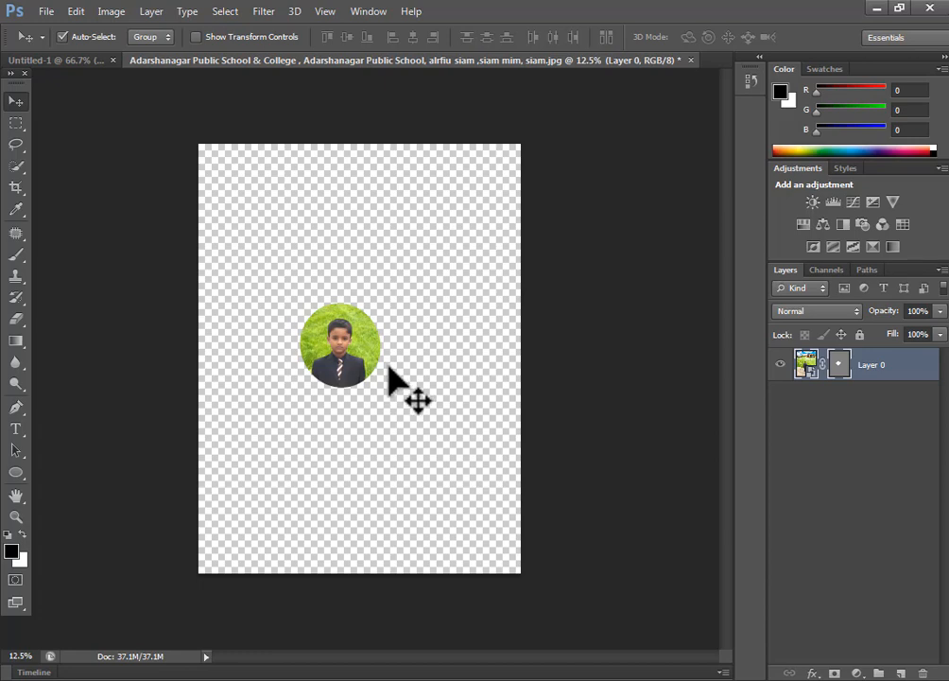
right_click(897, 380)
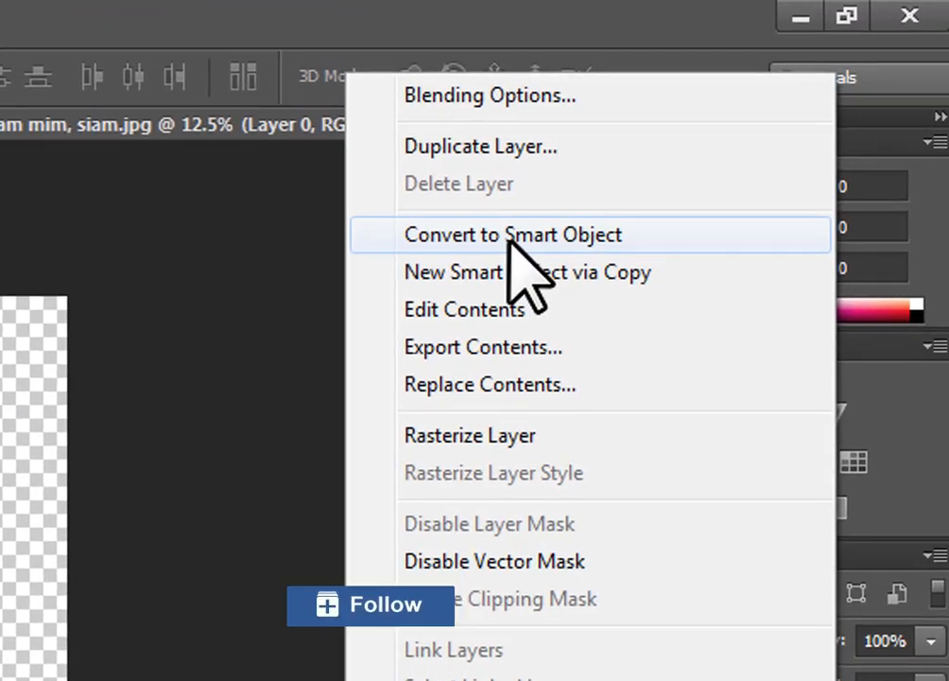
click(560, 210)
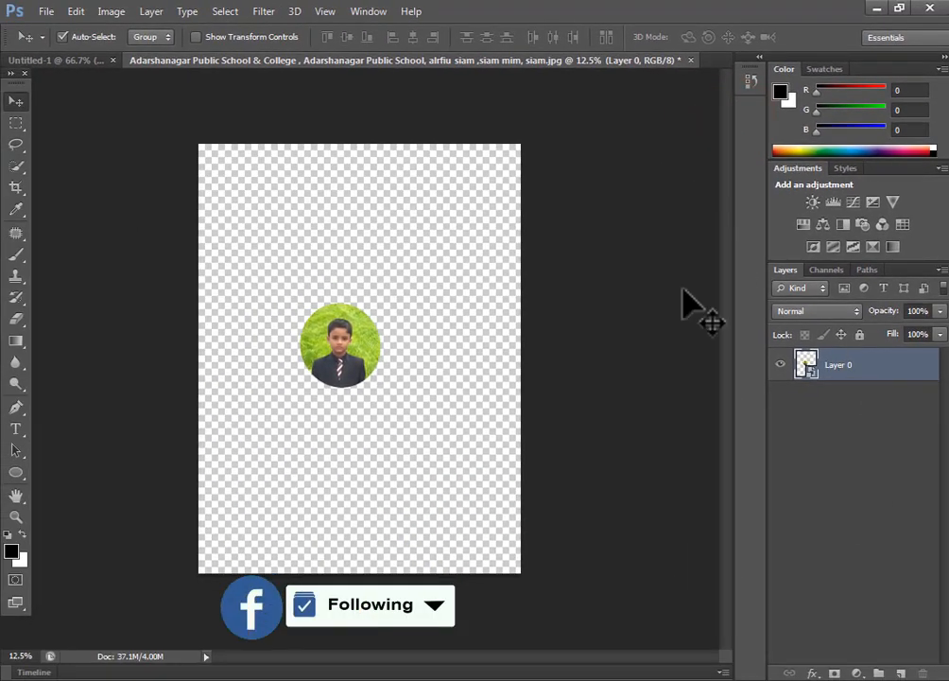
- Bring the circular photo into the Untitled-1 document and scale it to 9.50% width and 8.59% height in the lower-left area
click(15, 102)
drag(338, 327, 401, 375)
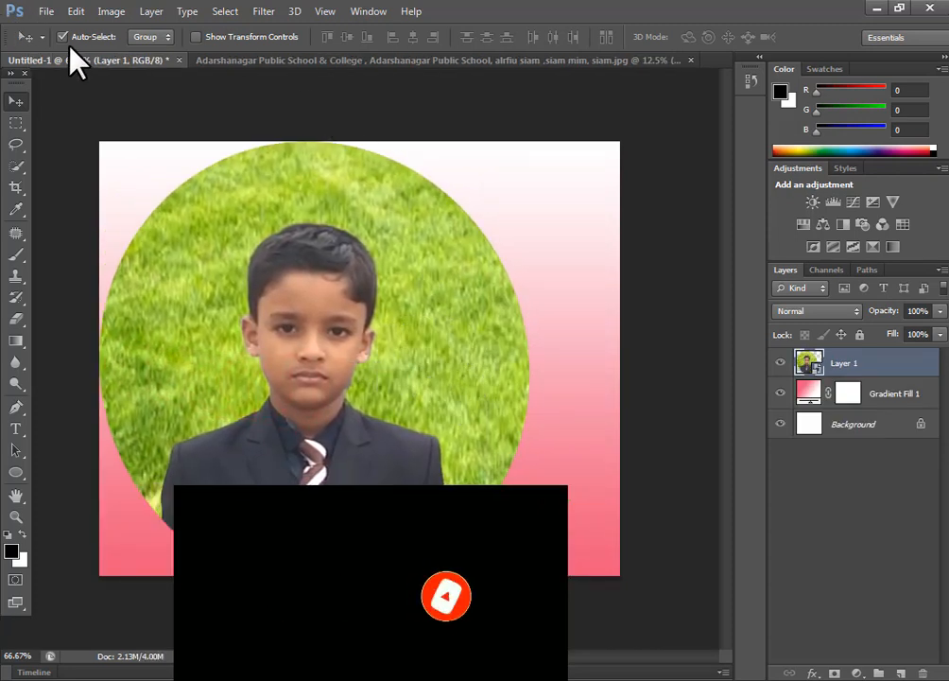
click(70, 12)
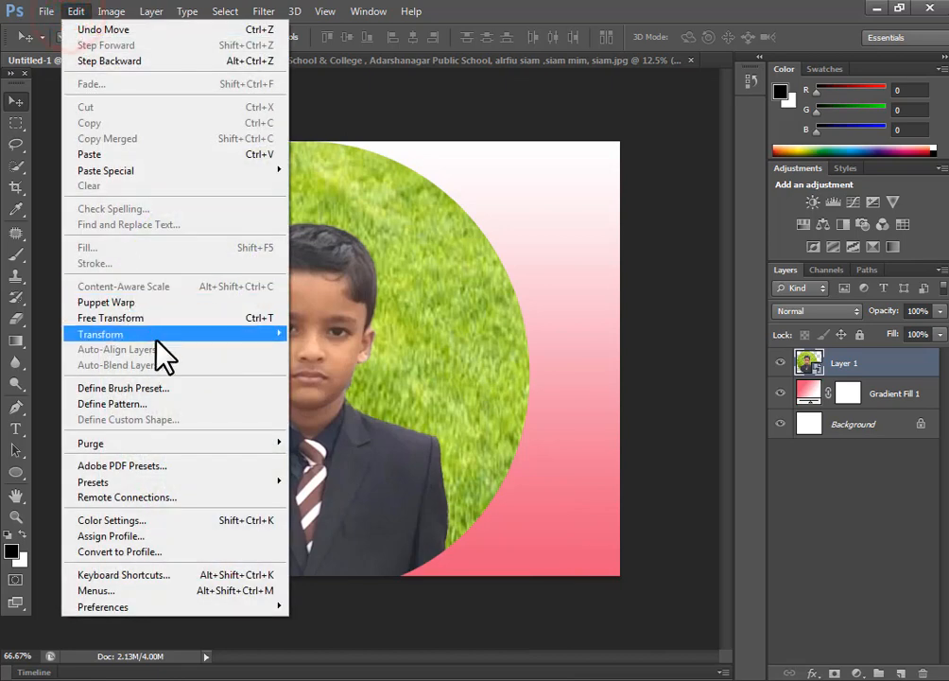
mouse_move(157, 337)
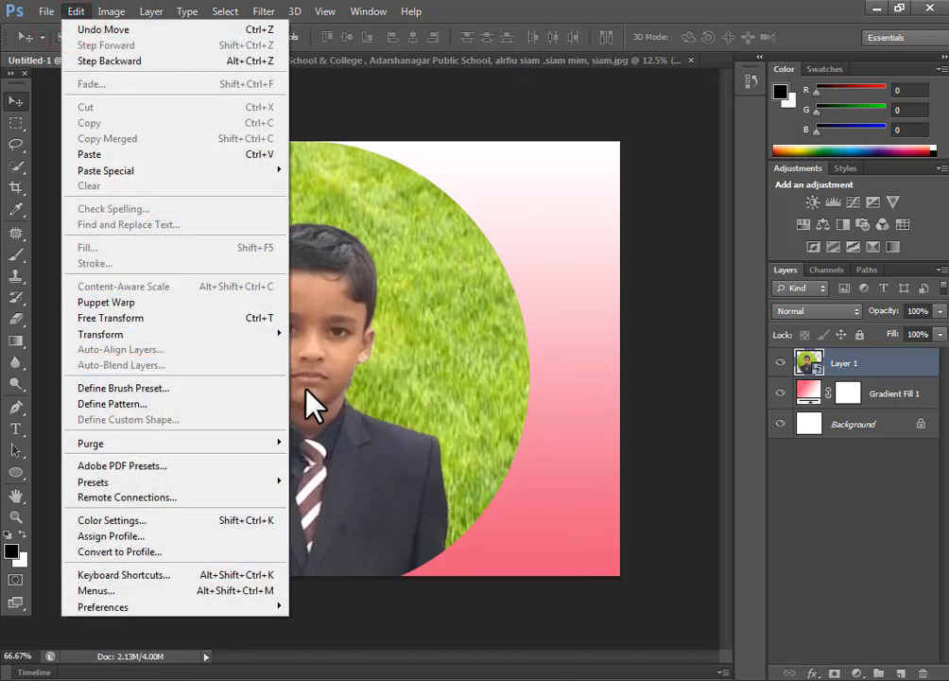
mouse_move(268, 337)
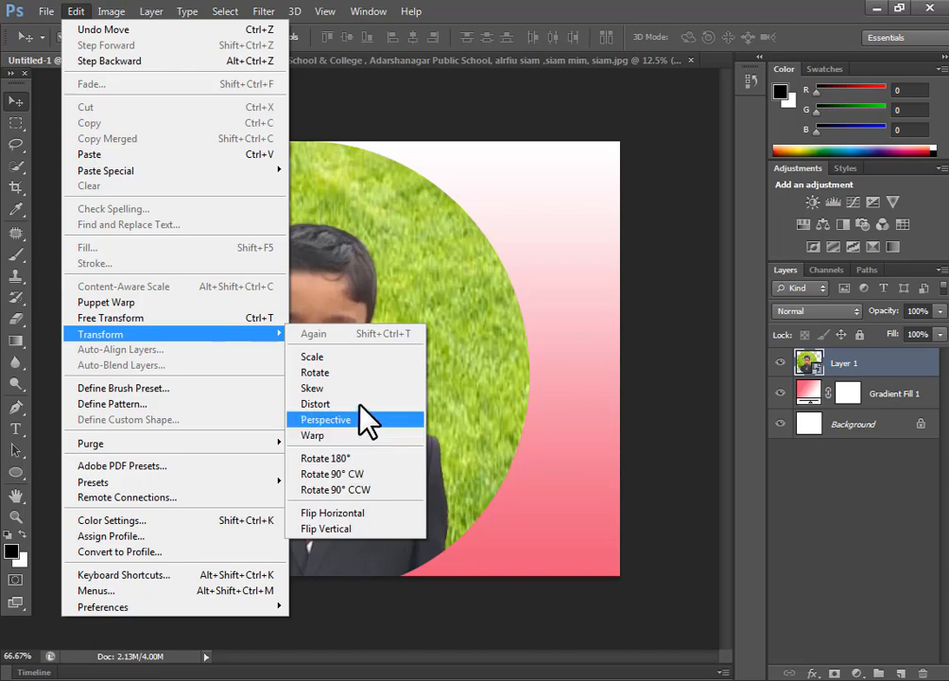
click(342, 356)
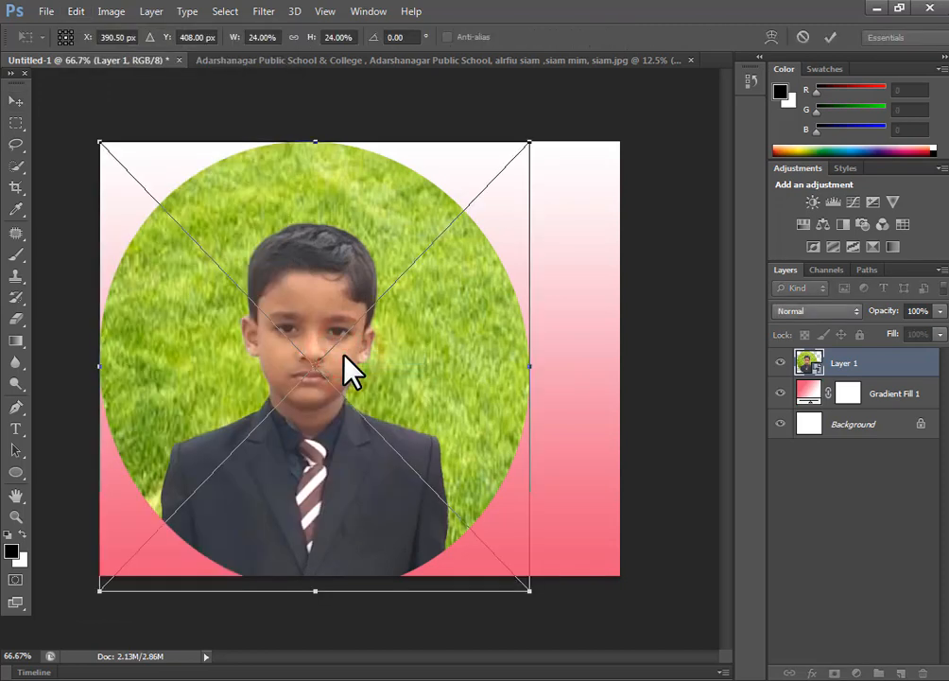
drag(534, 596, 235, 486)
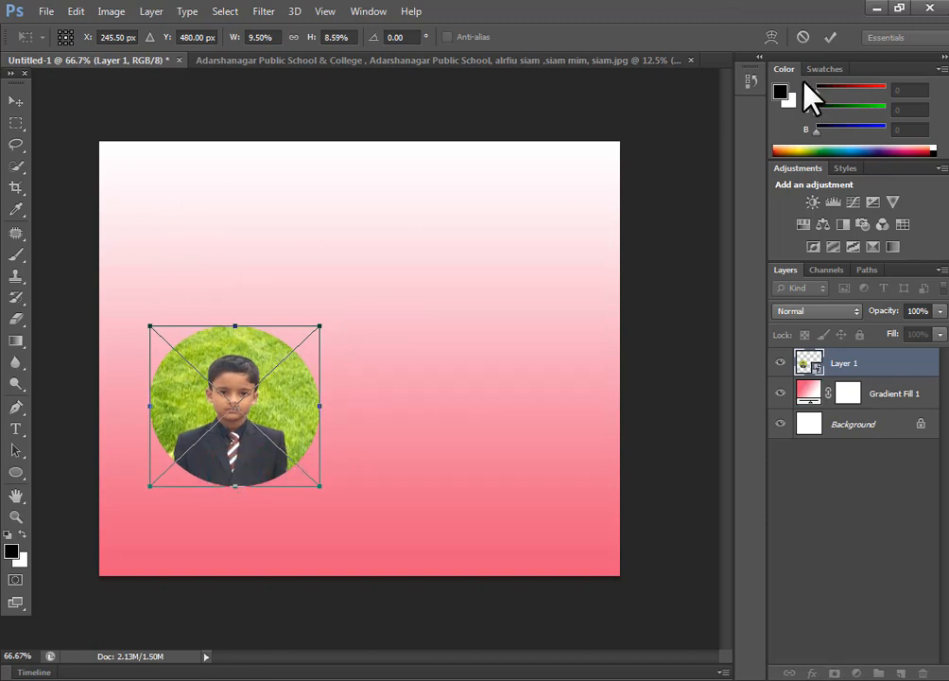
click(831, 37)
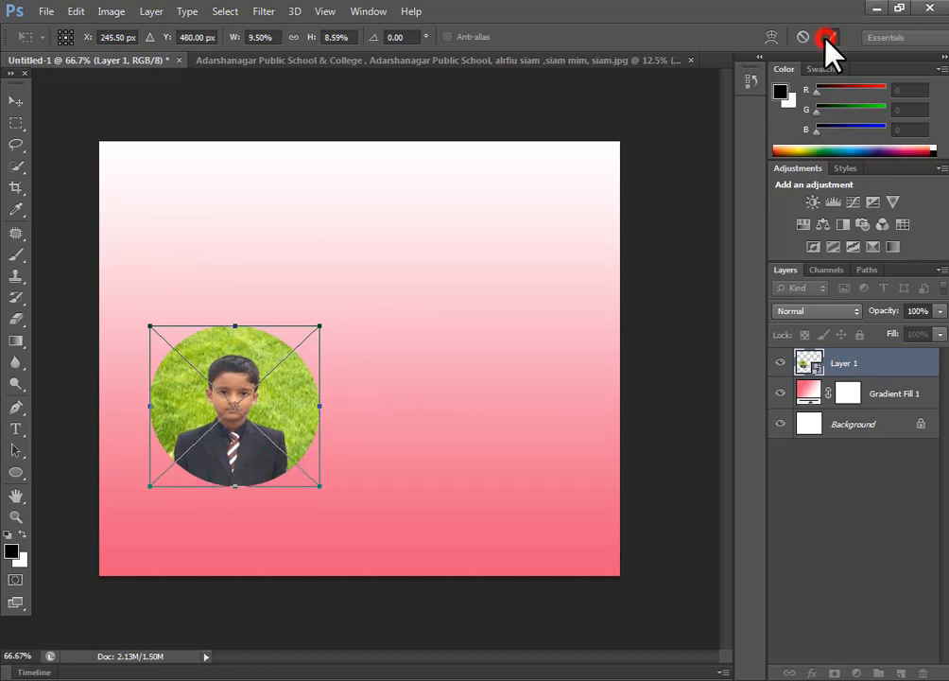
right_click(282, 424)
click(303, 432)
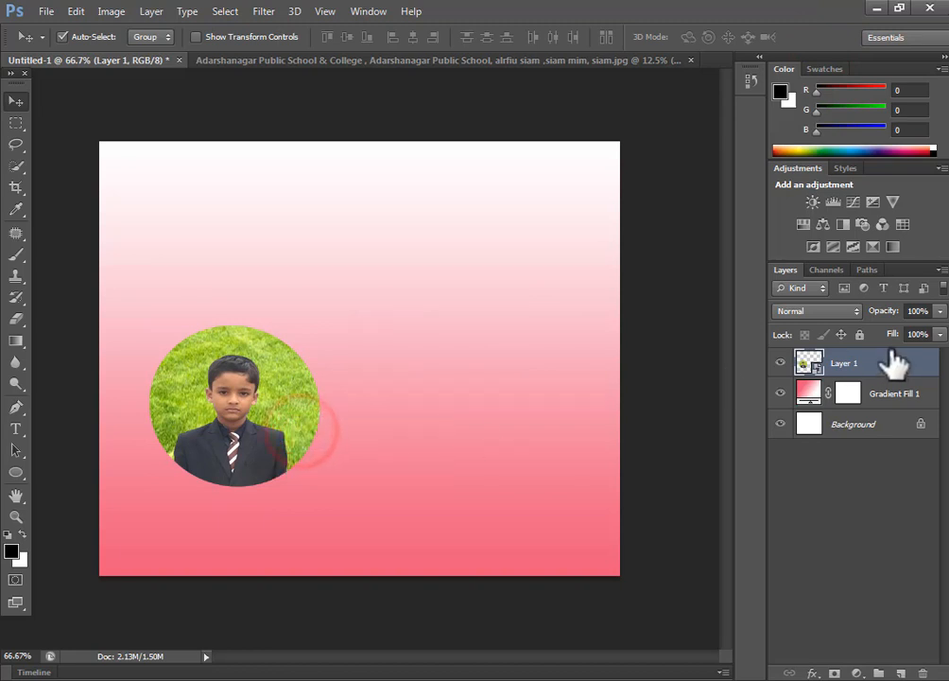
- Add a drop shadow to the circular photo with distance 0 px, spread 59% and size 32 px
click(879, 371)
click(812, 673)
click(827, 664)
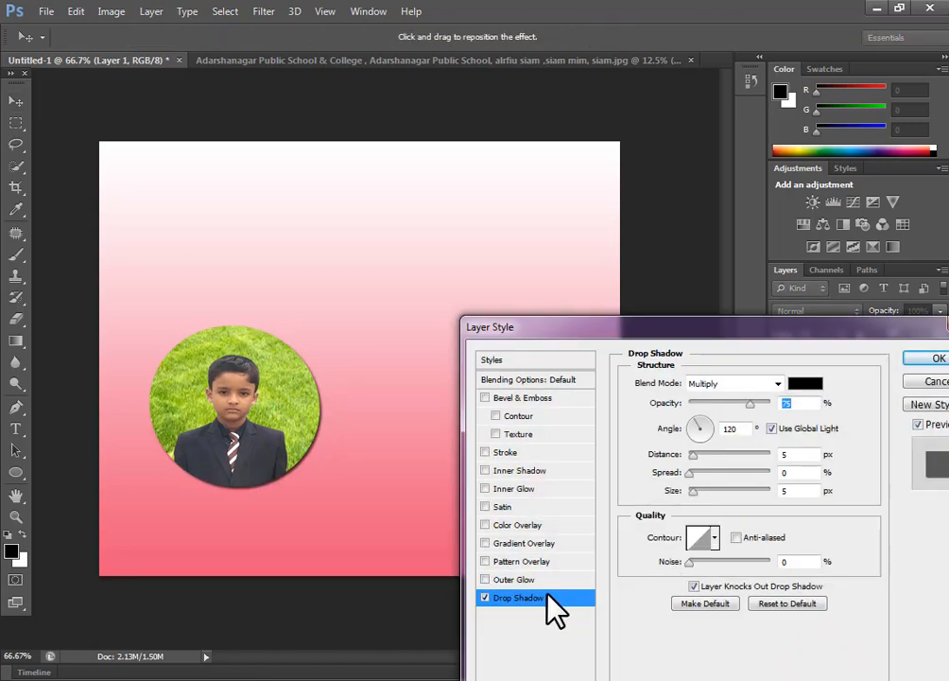
drag(698, 473, 775, 474)
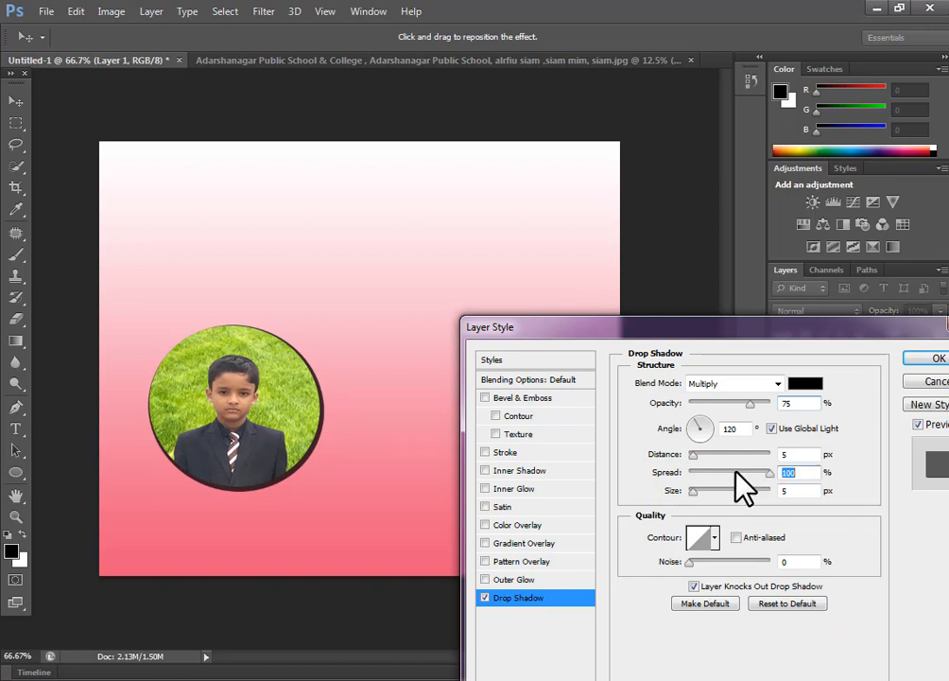
mouse_move(696, 454)
mouse_down()
mouse_move(723, 458)
mouse_move(681, 466)
mouse_up()
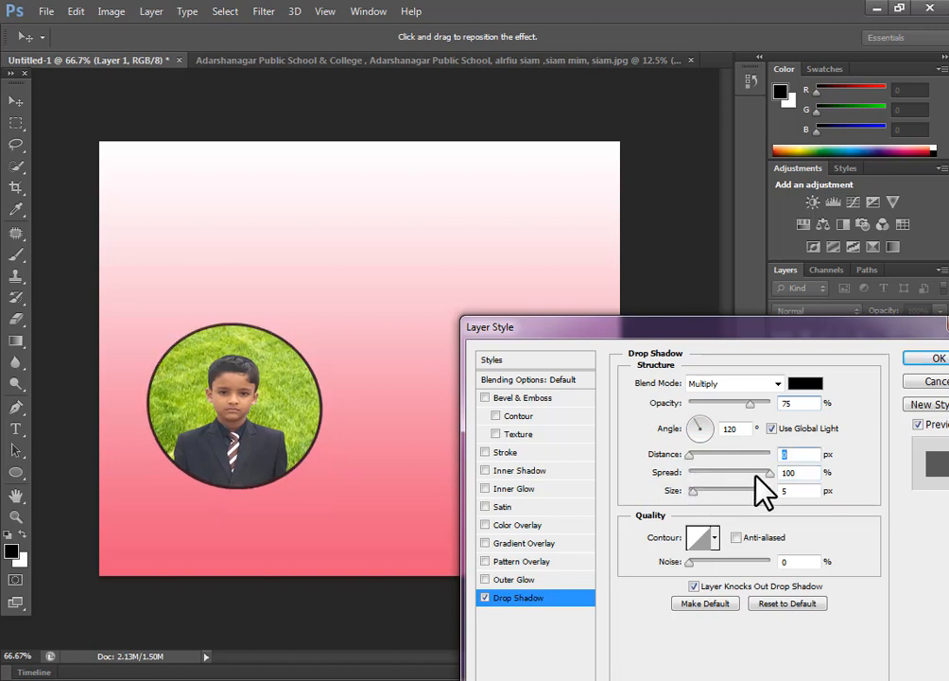
drag(769, 472, 705, 493)
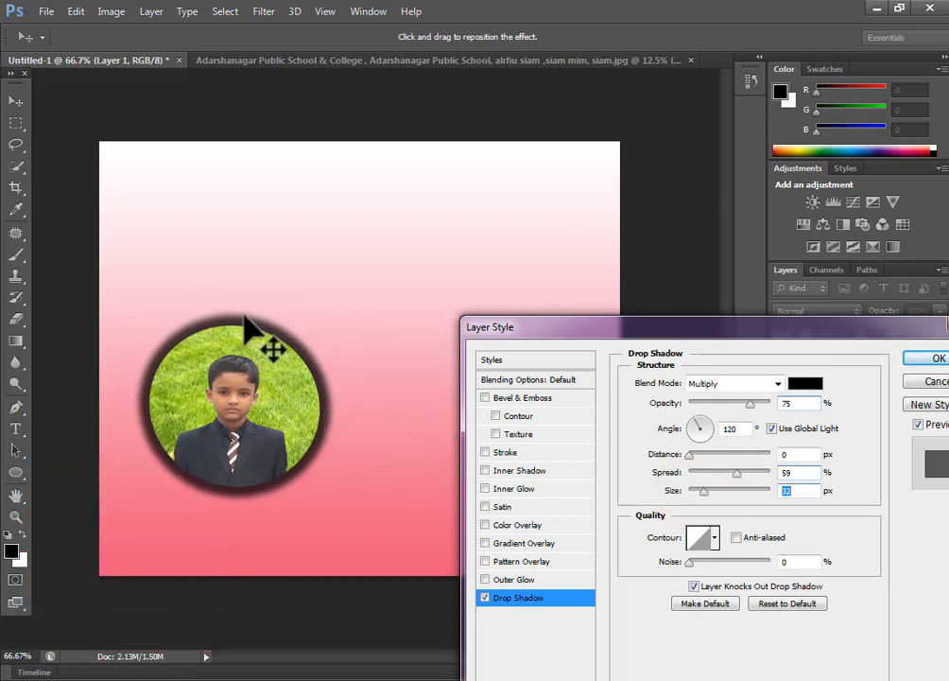
- Try several red shades for the drop shadow and set its colour to dusty pink, cd8d8d
click(800, 384)
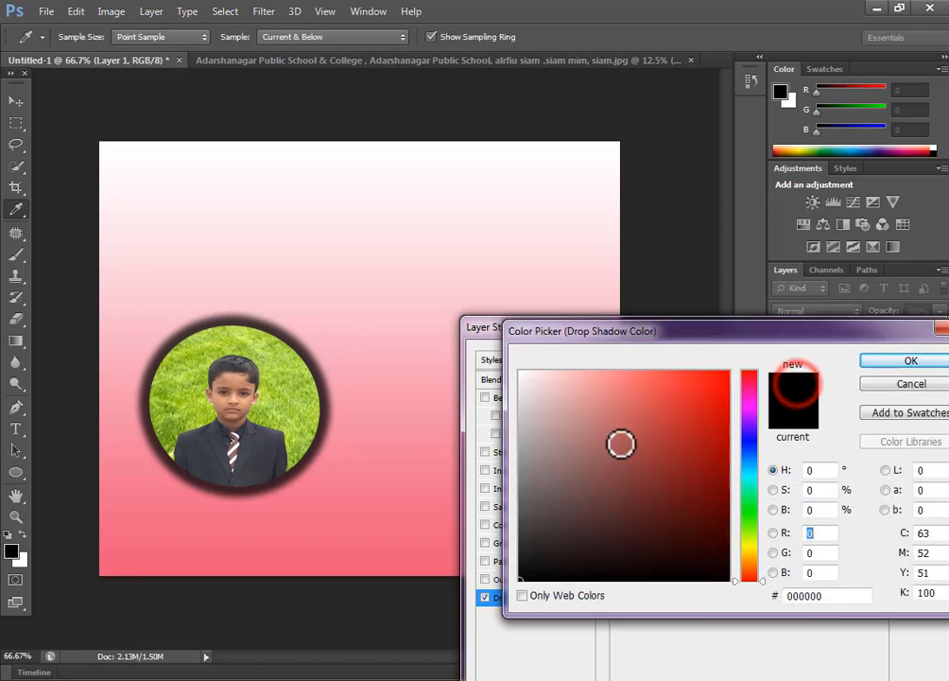
click(622, 435)
click(550, 407)
click(639, 391)
click(633, 440)
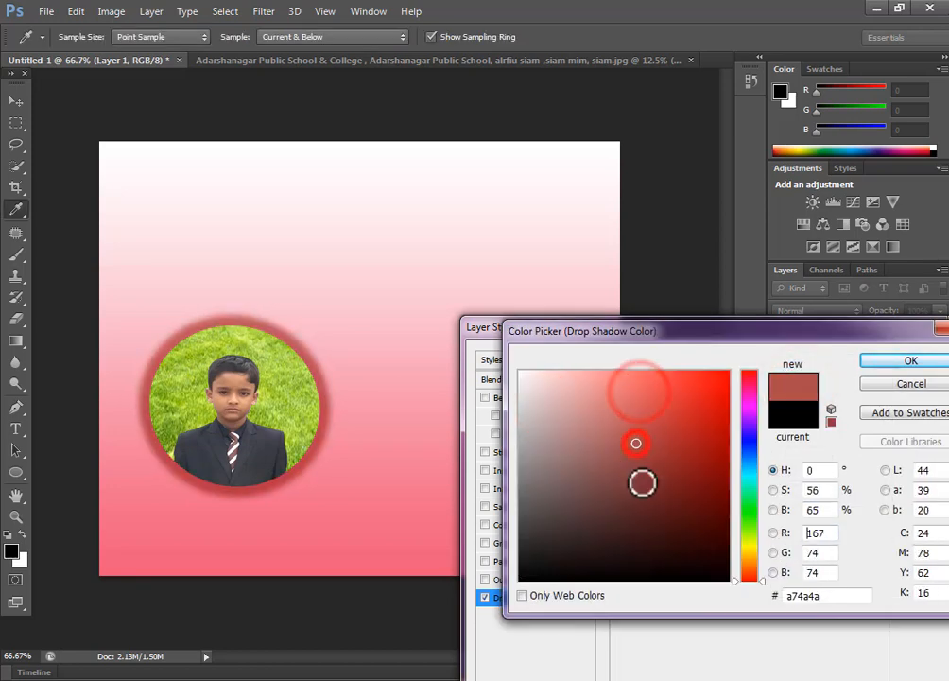
click(622, 408)
click(583, 411)
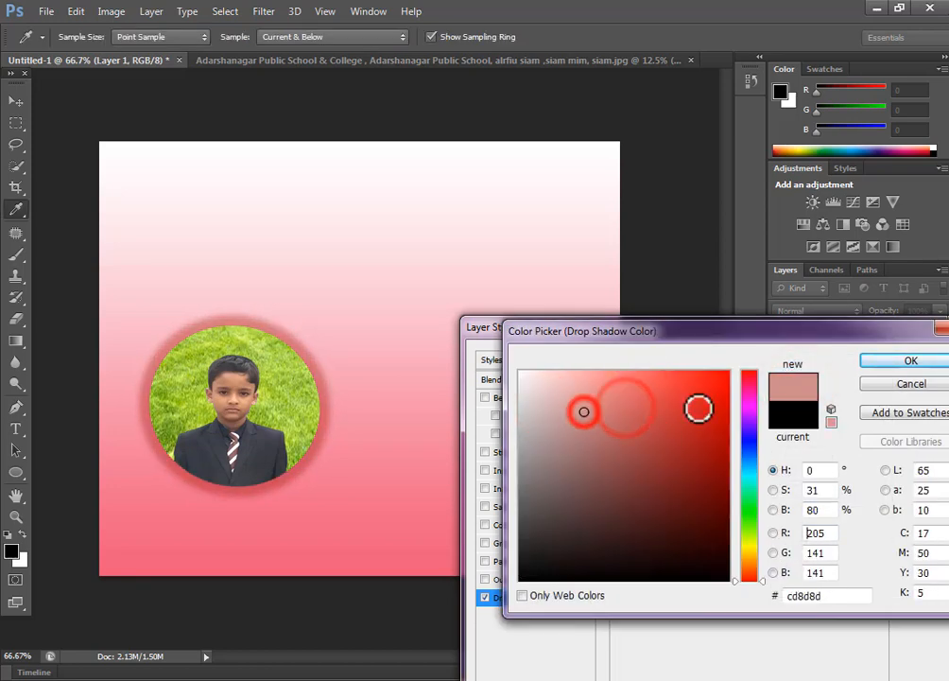
click(891, 364)
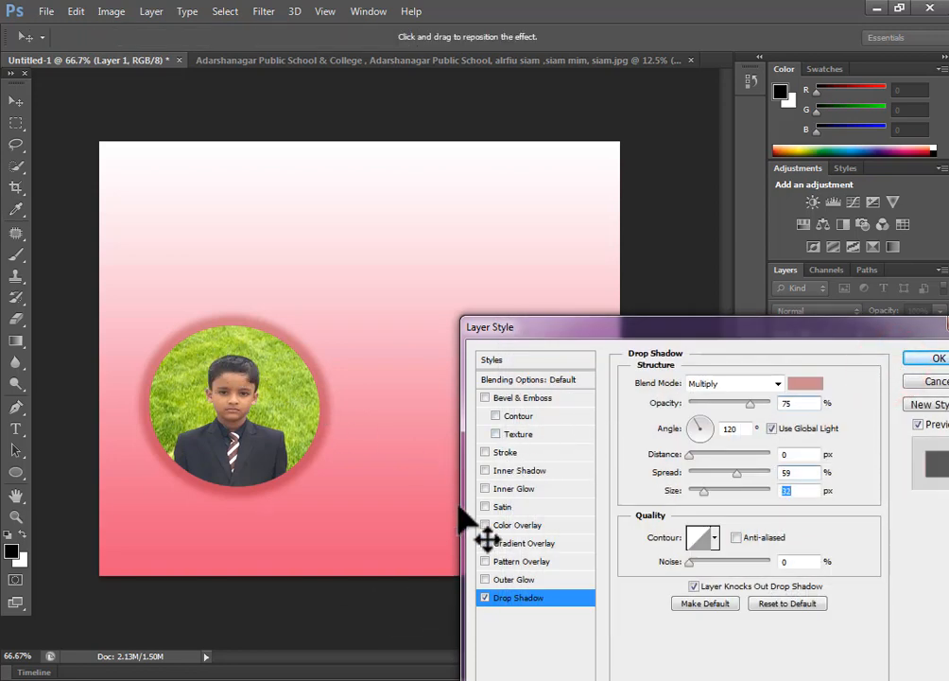
- Add an outside stroke to the circular photo, try several shades and set its colour to pale off-white, f4ebeb
click(484, 453)
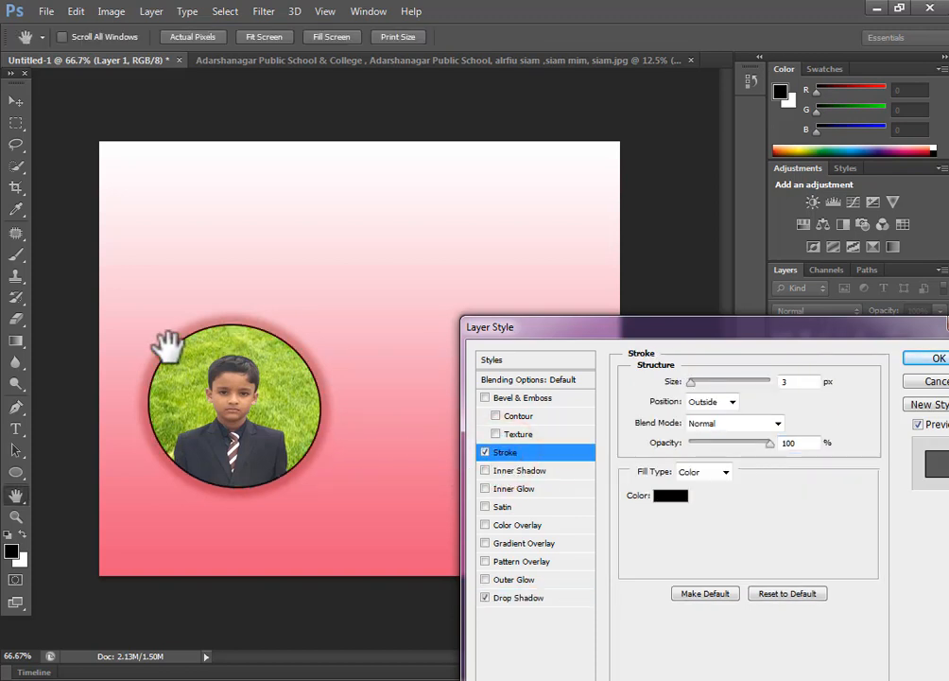
click(670, 497)
click(522, 377)
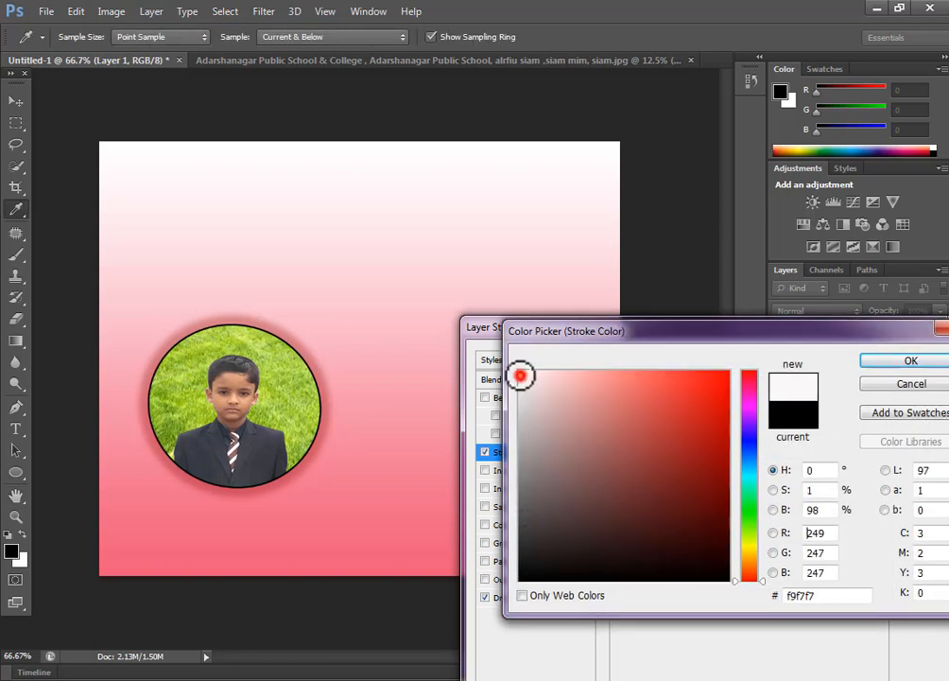
click(536, 390)
click(567, 462)
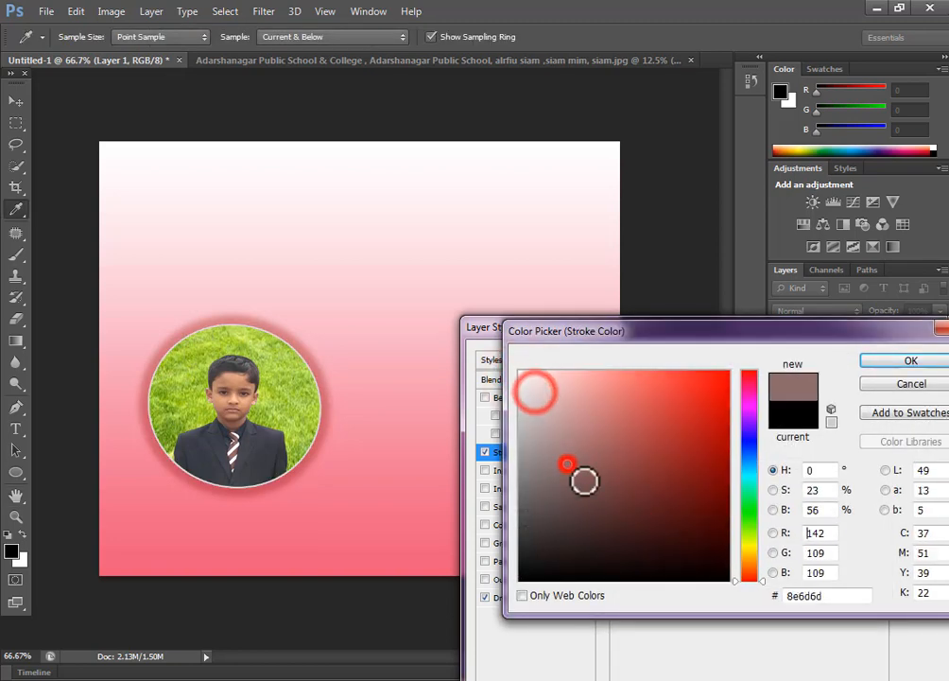
click(630, 530)
click(702, 512)
click(703, 413)
click(691, 370)
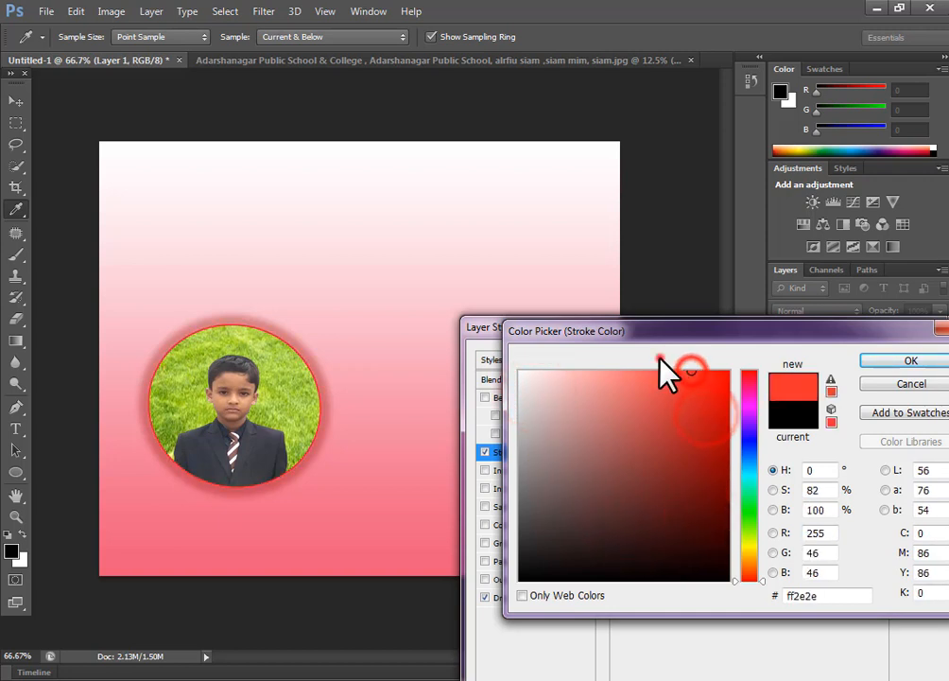
click(583, 375)
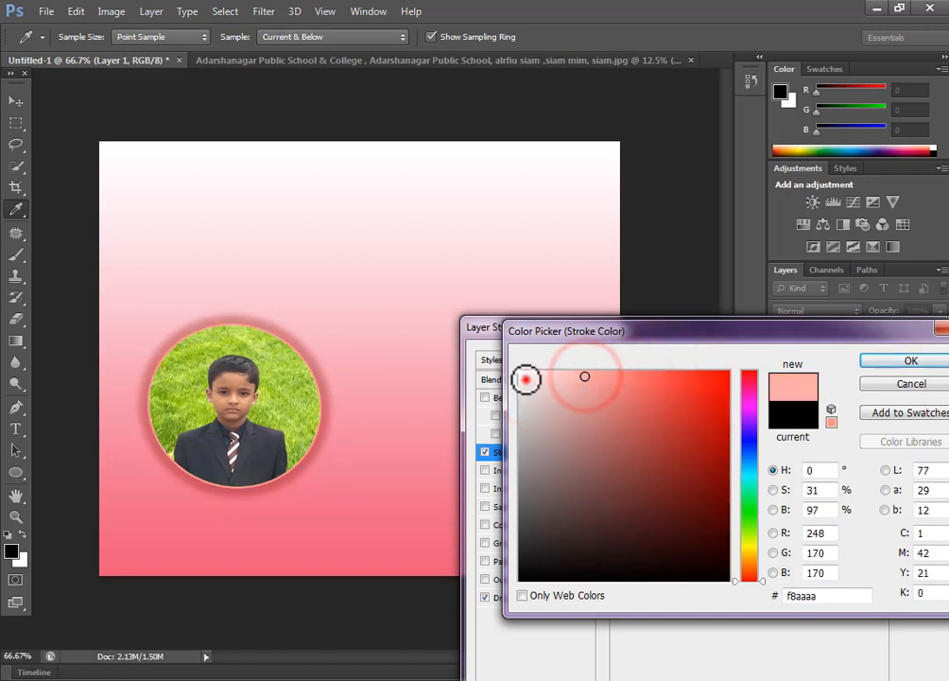
click(527, 379)
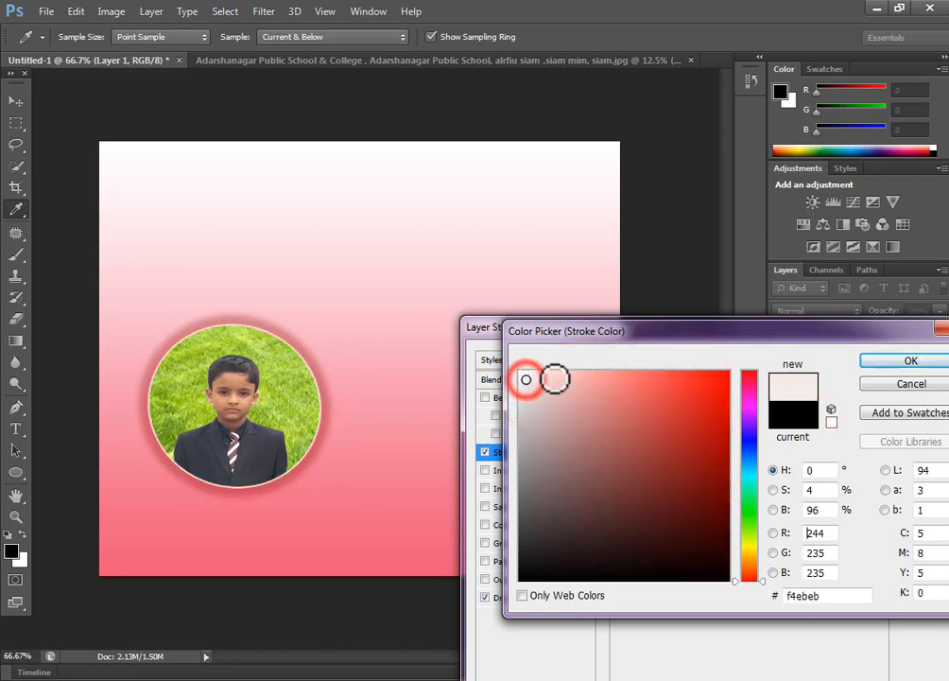
click(885, 364)
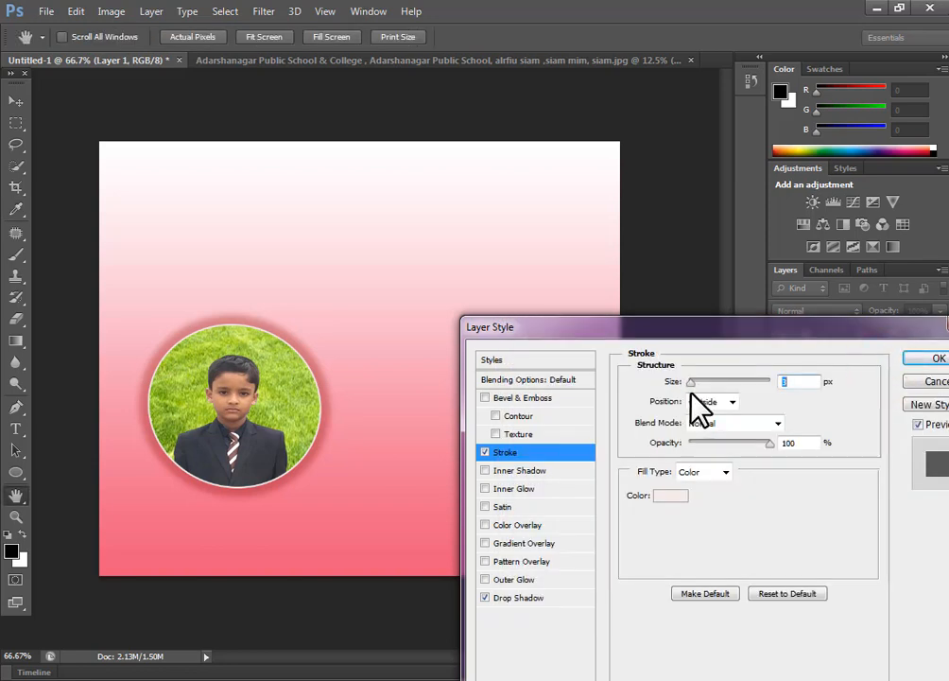
- Set the stroke size to 7 px, apply the layer style and nudge the circular photo slightly to the left
mouse_move(689, 383)
mouse_down()
mouse_move(704, 388)
mouse_move(694, 390)
mouse_up()
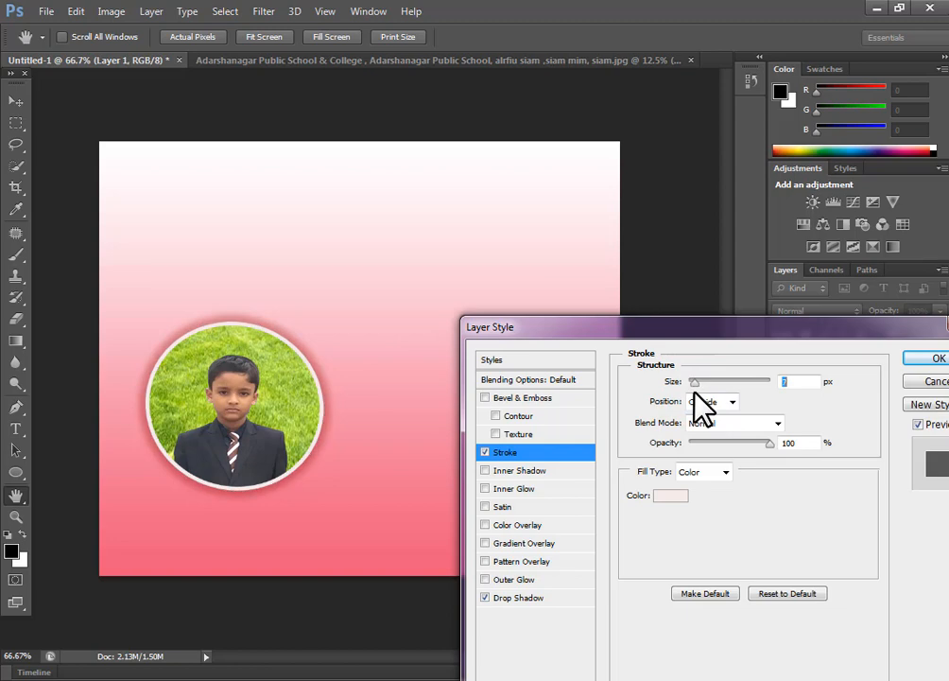
click(934, 360)
key(v)
drag(311, 395, 252, 424)
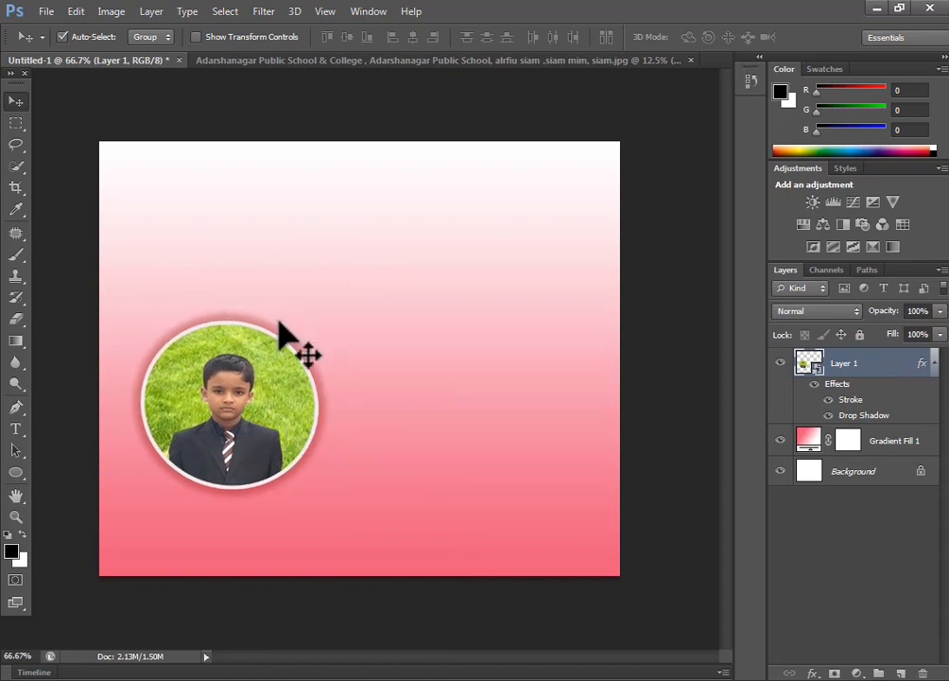
- Open the baby photo IMG_20220912_200332 from the 7888 folder and convert its Background into a regular layer named Layer 0
click(40, 13)
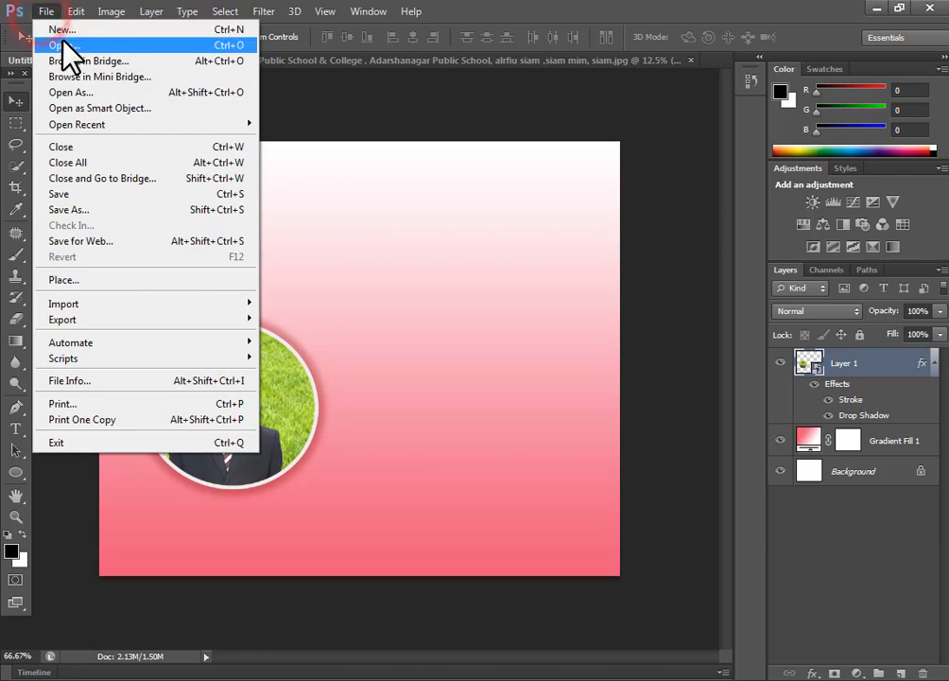
click(58, 43)
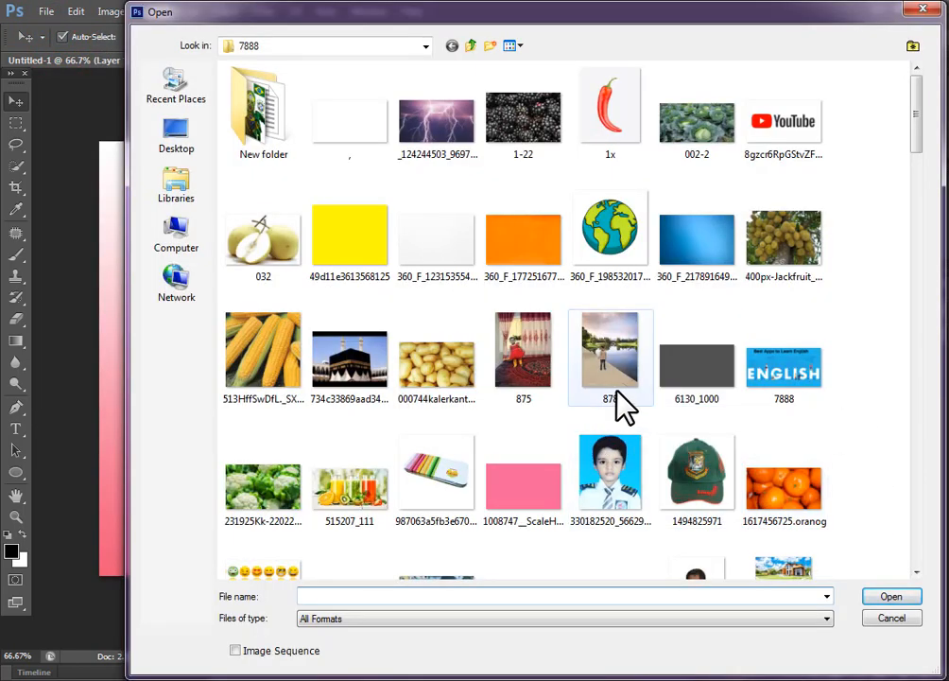
click(537, 377)
scroll(543, 381, down, 2)
scroll(542, 379, down, 6)
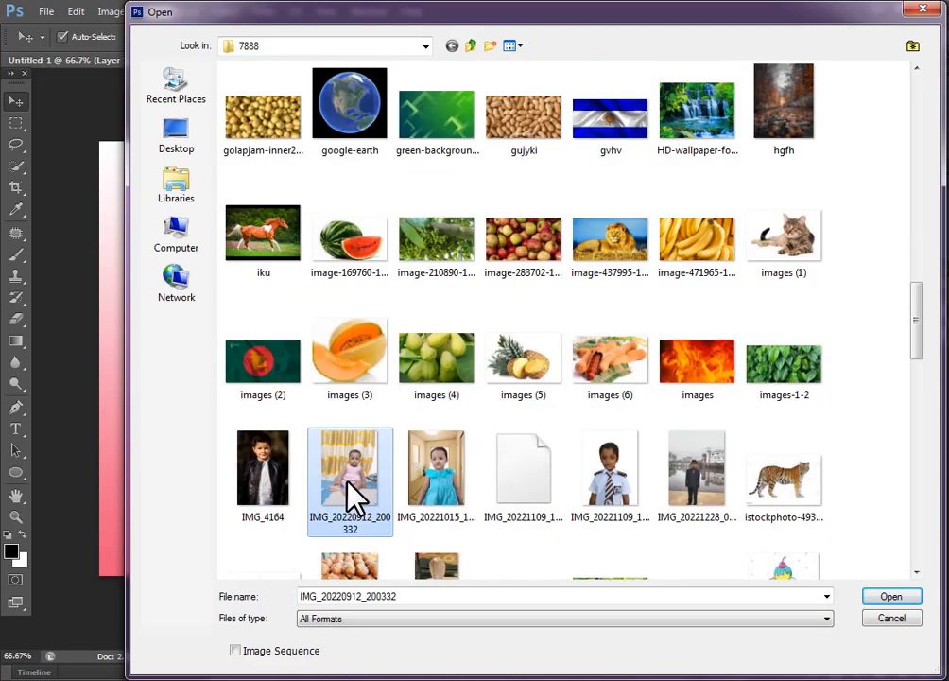
double_click(348, 484)
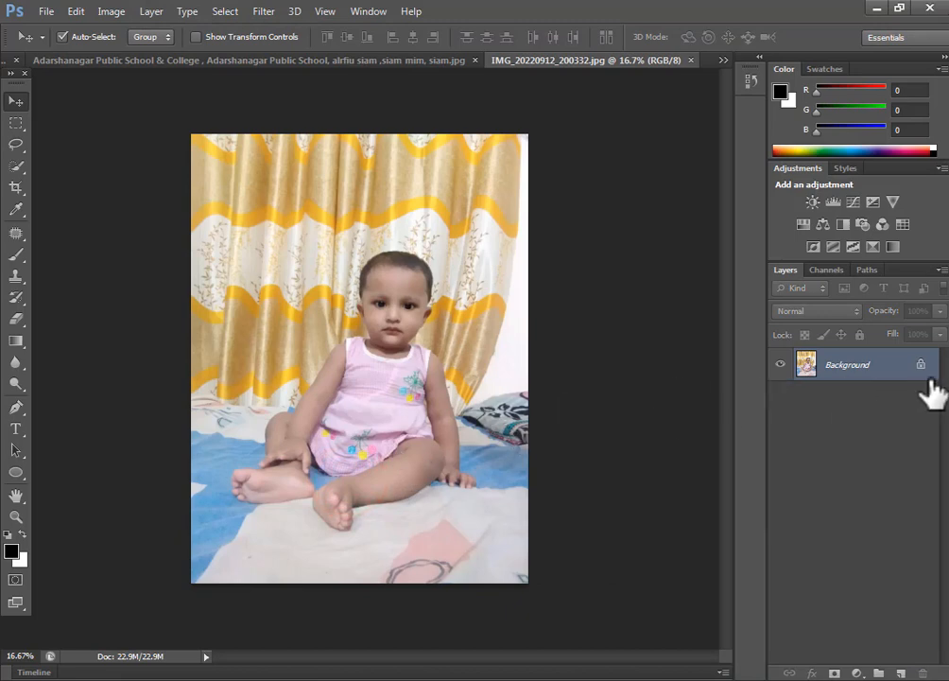
double_click(887, 374)
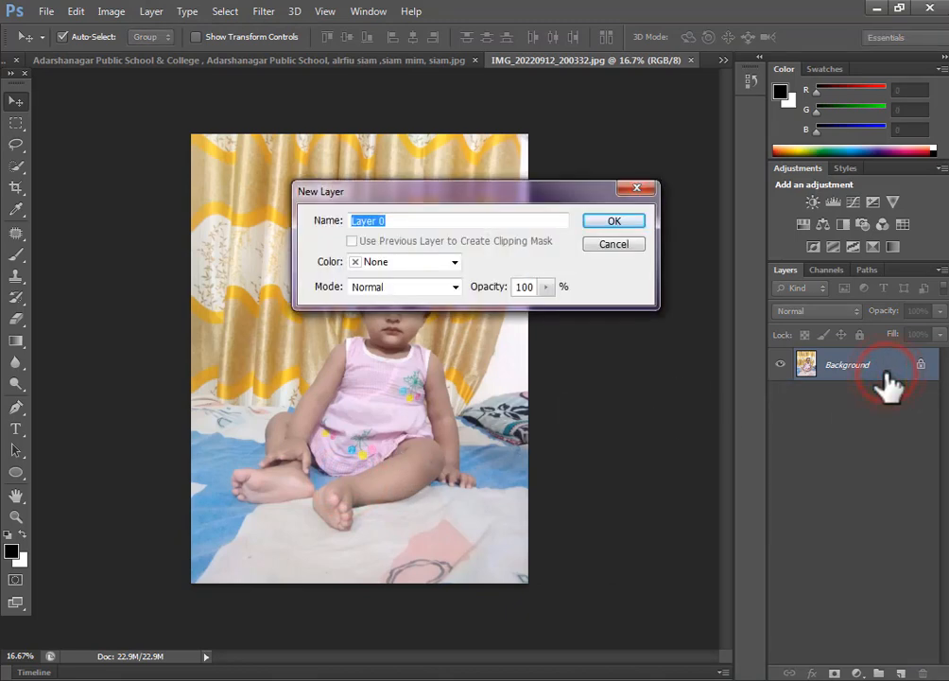
click(619, 221)
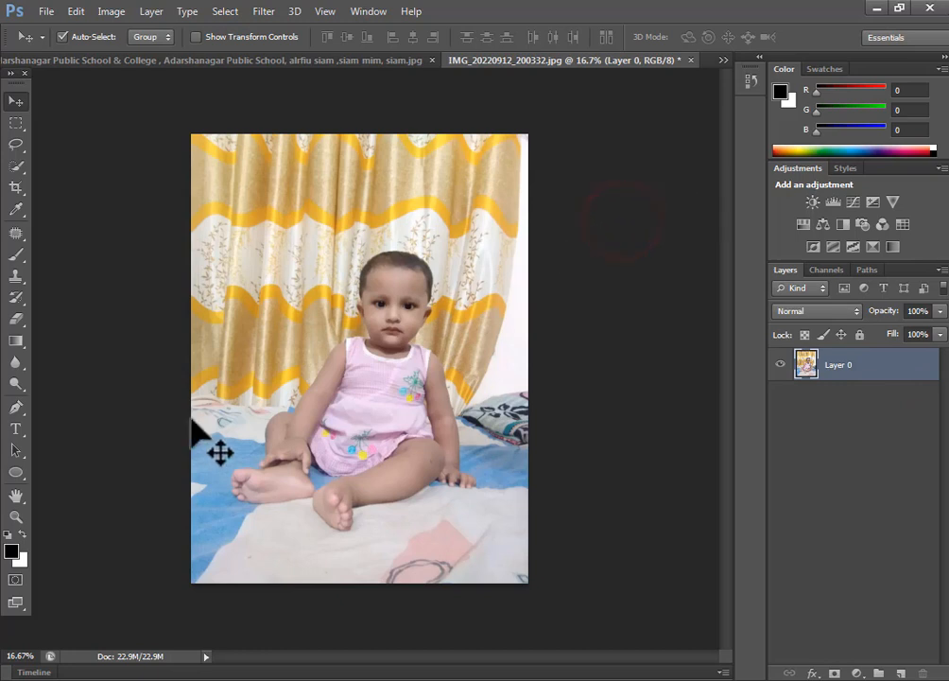
- Draw a heart-shaped path over the baby photo with the Custom Shape tool
click(18, 470)
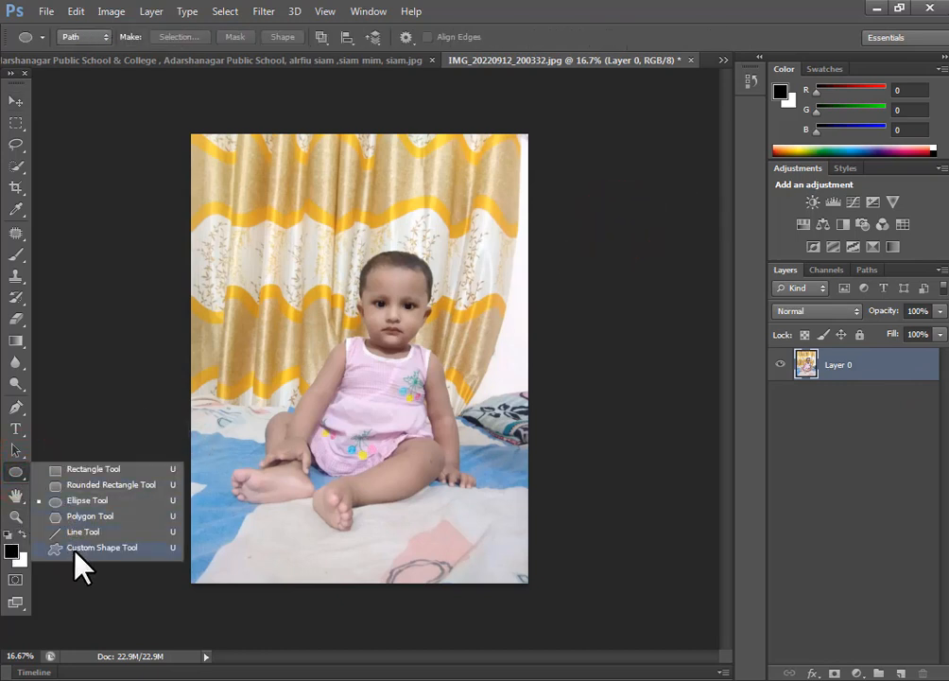
click(76, 548)
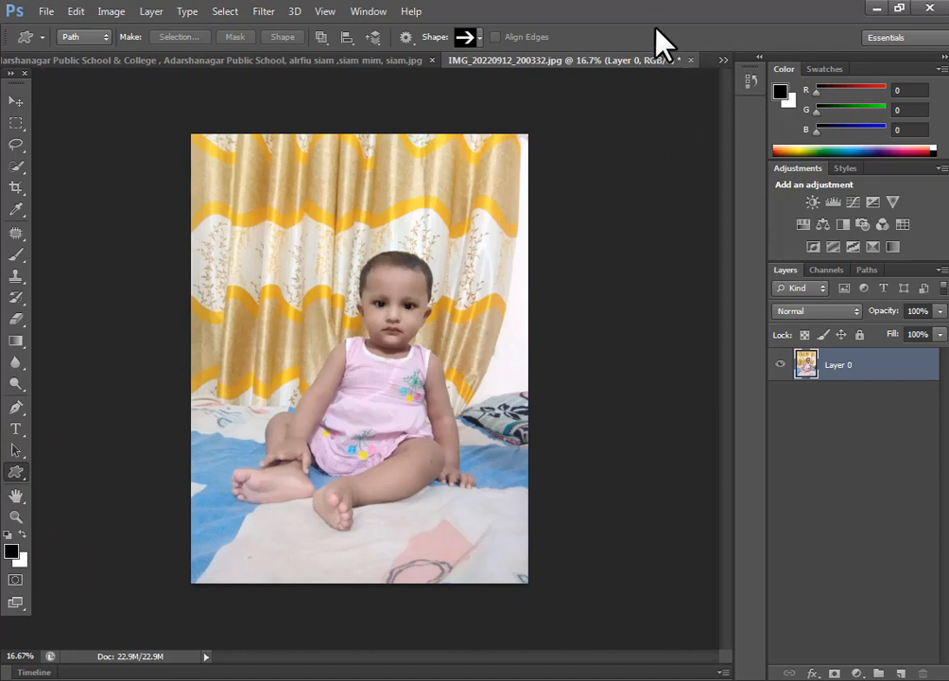
click(479, 38)
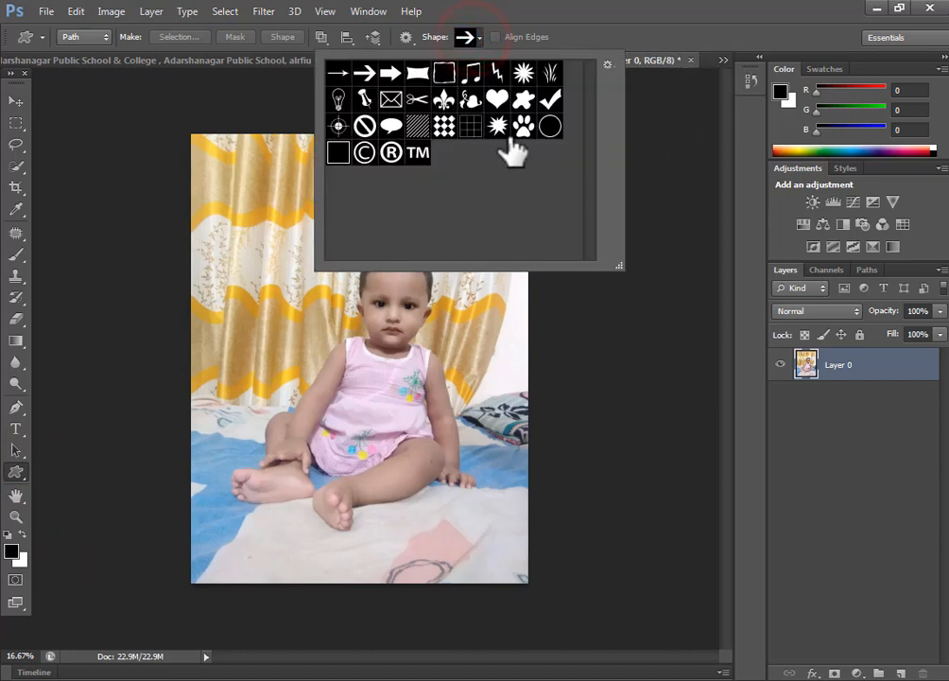
click(498, 97)
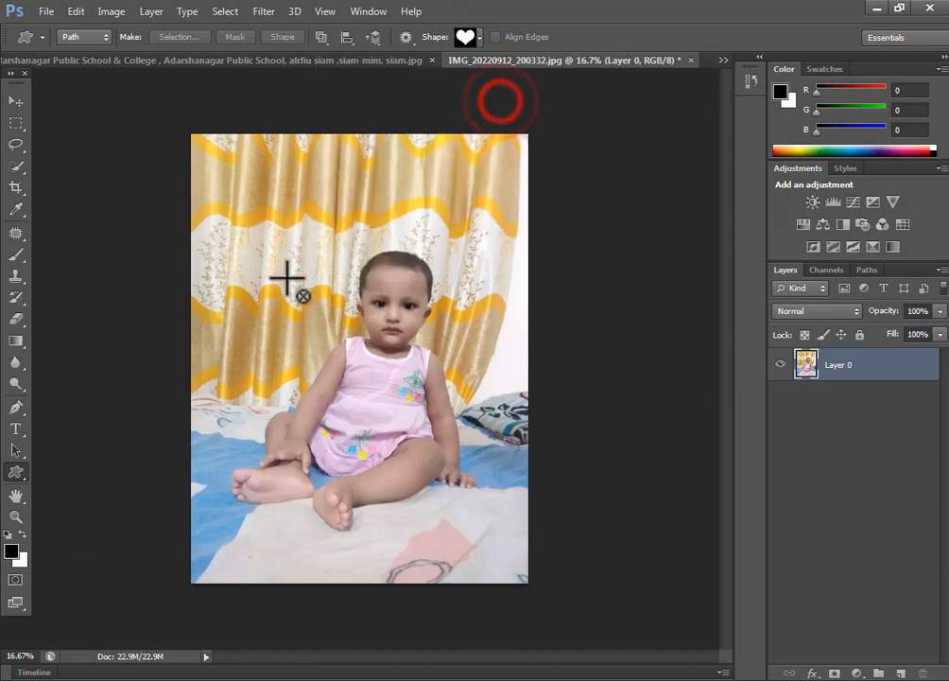
drag(309, 232, 288, 247)
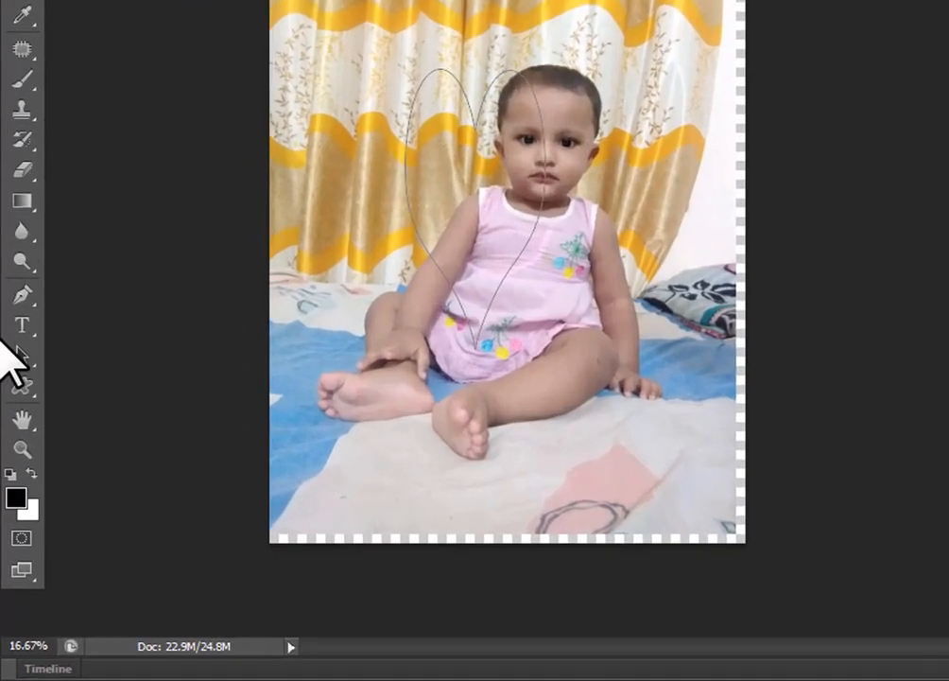
- Move the heart path so it surrounds the baby's face and upper body
click(15, 450)
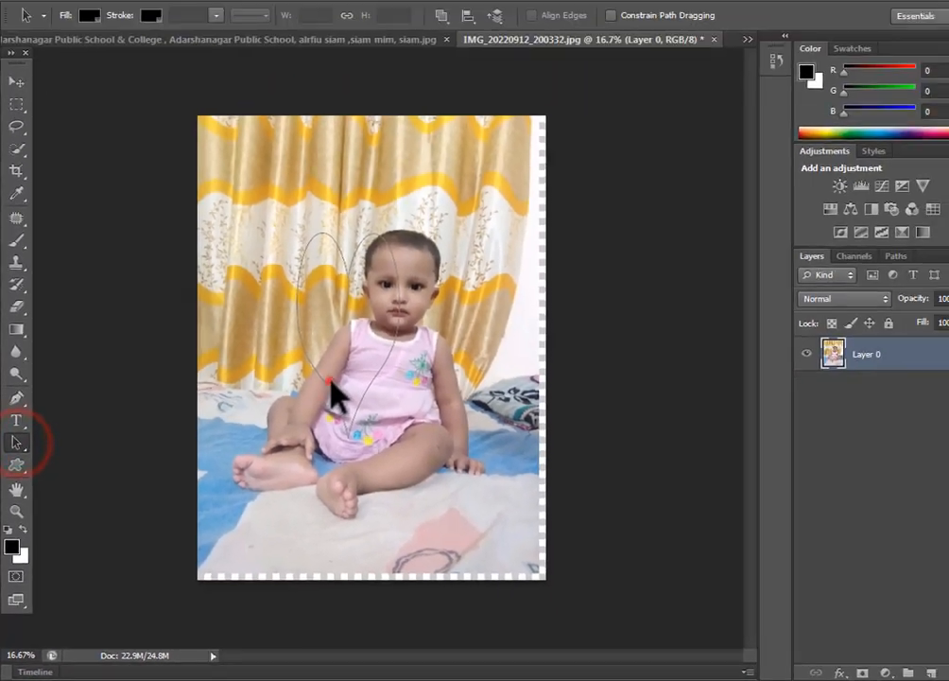
drag(529, 189, 629, 147)
drag(371, 360, 371, 359)
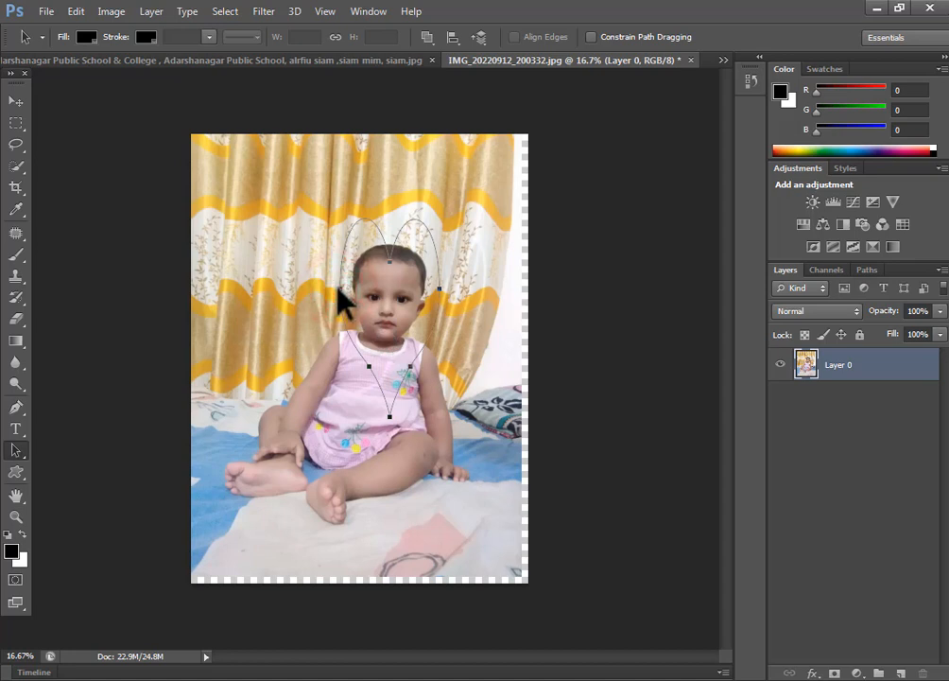
- Transform the heart path around the baby to 188.79% width and 125.86% height, rotated 11.45°
key(ctrl+t)
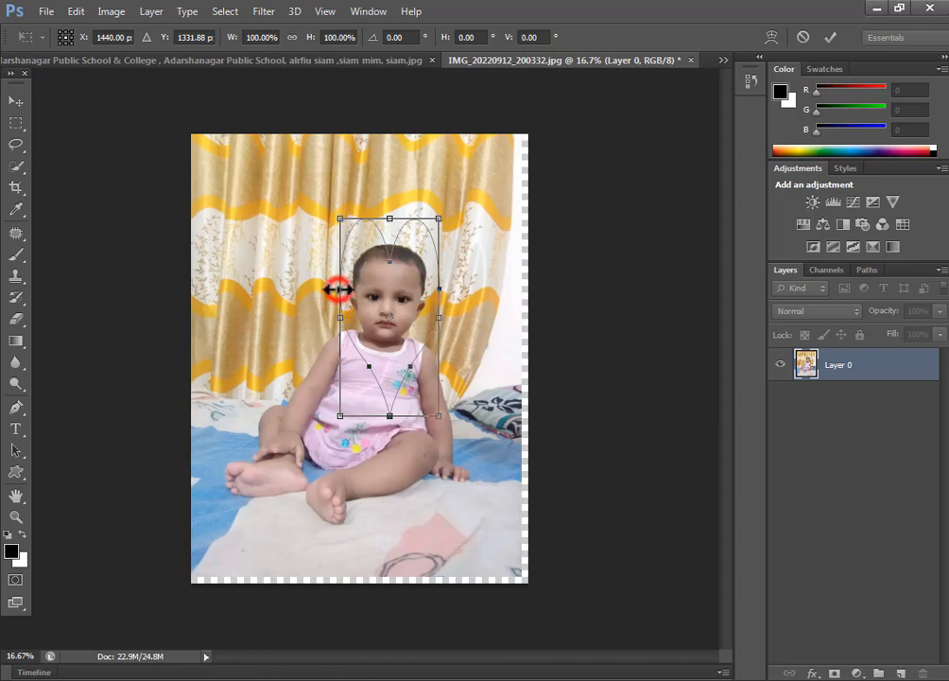
drag(338, 289, 297, 304)
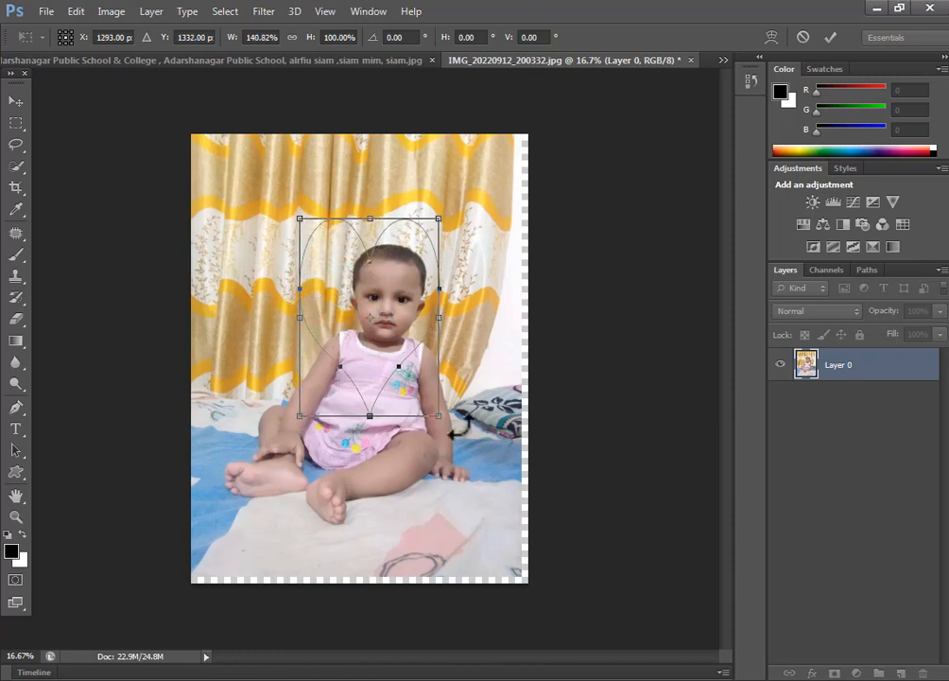
drag(443, 414, 459, 482)
drag(388, 378, 407, 377)
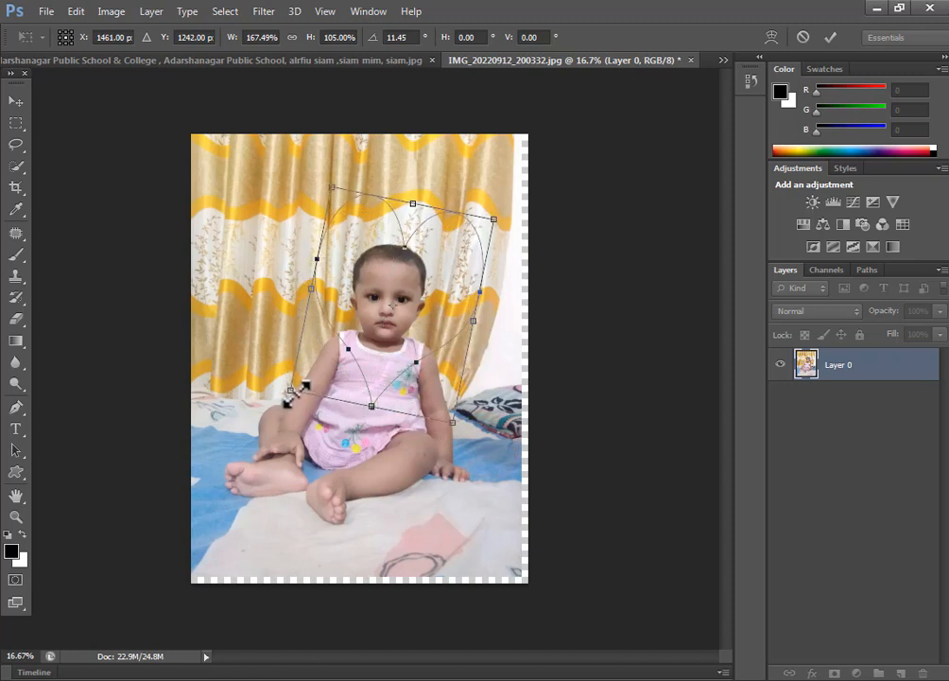
drag(292, 391, 261, 426)
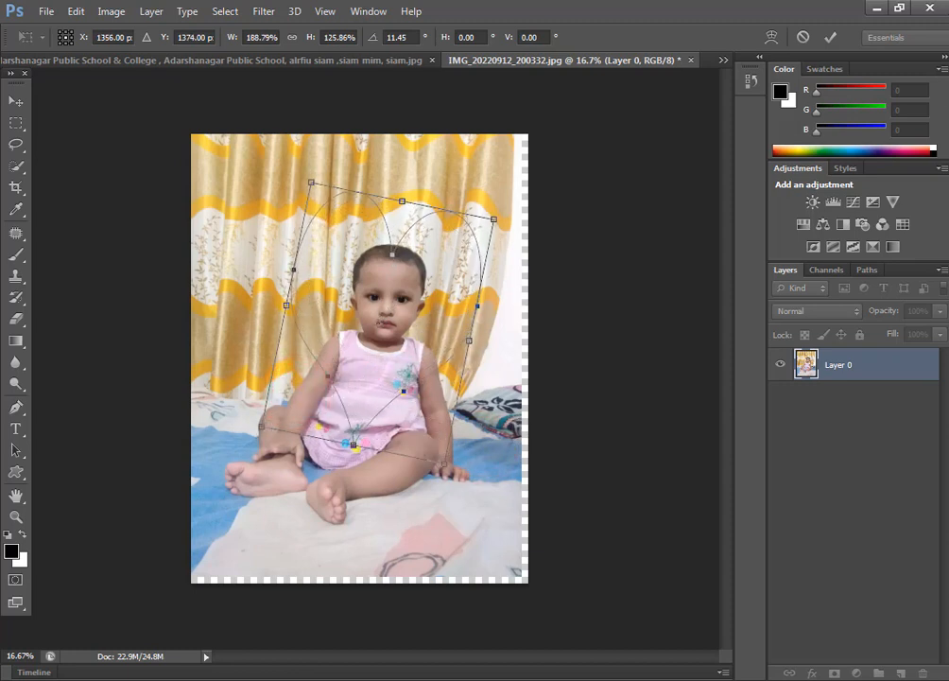
click(830, 38)
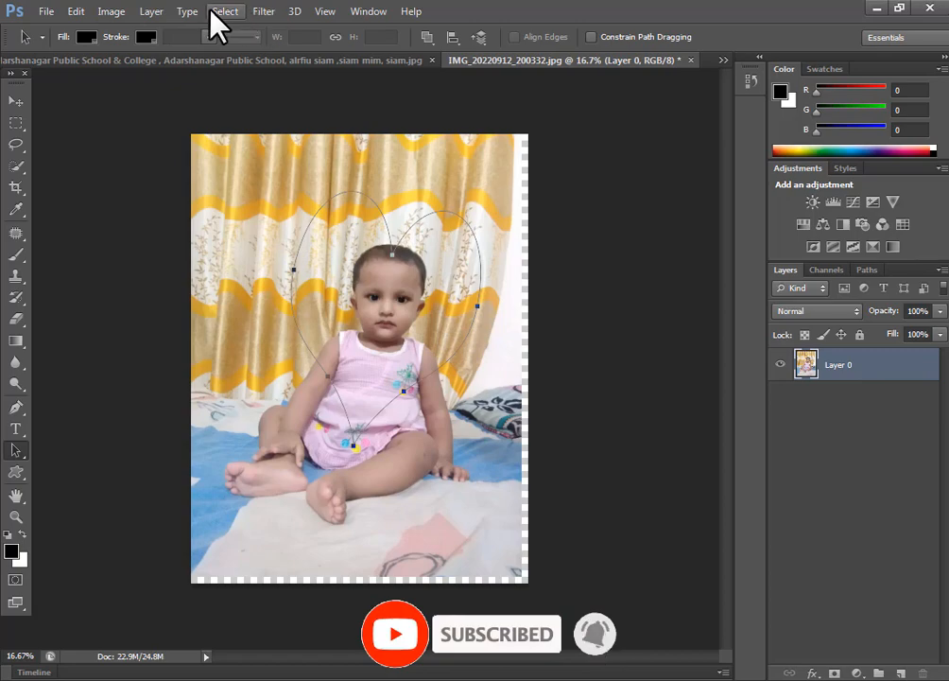
- Mask the baby photo with a vector mask from the current path and convert the masked layer to a Smart Object
click(150, 15)
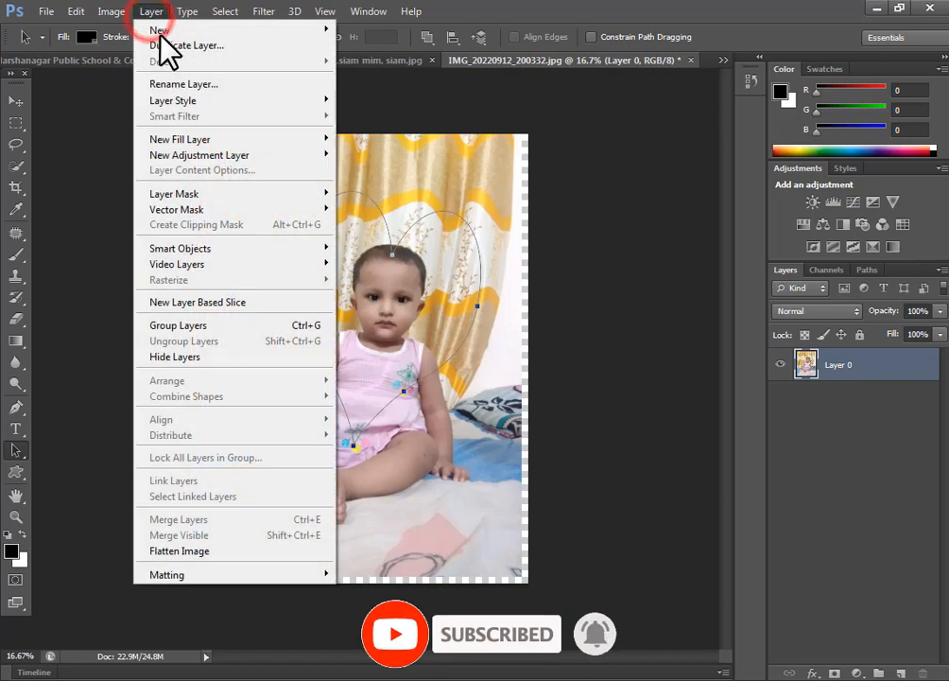
mouse_move(229, 210)
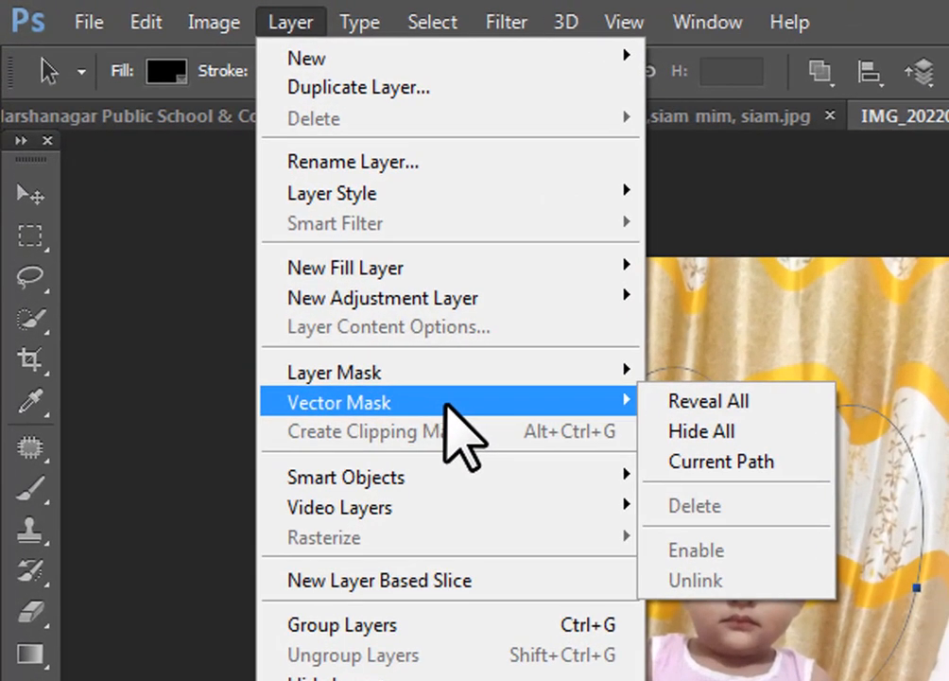
click(697, 461)
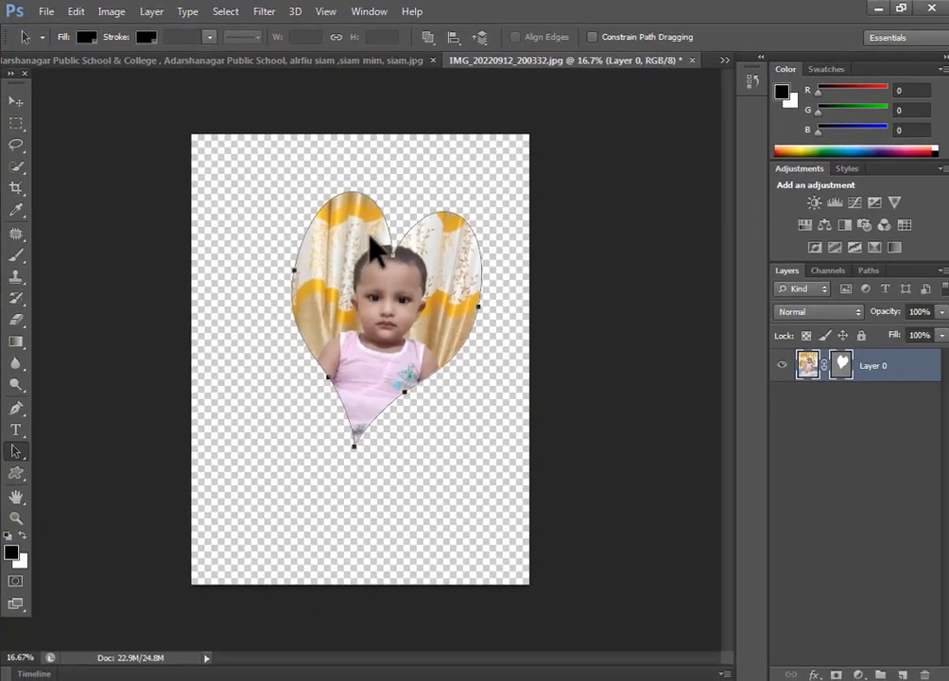
right_click(889, 376)
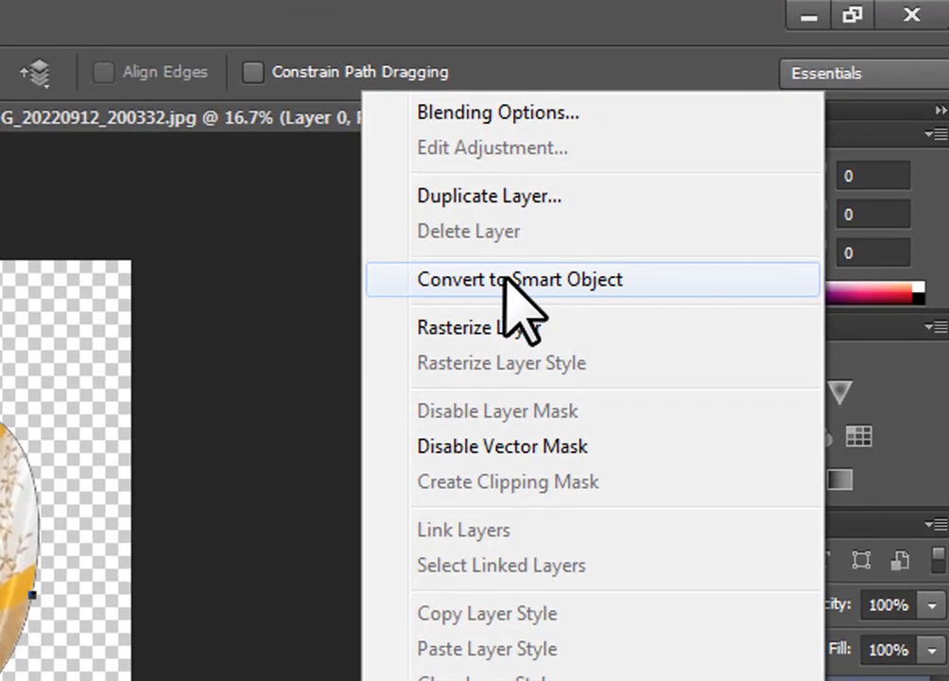
click(505, 274)
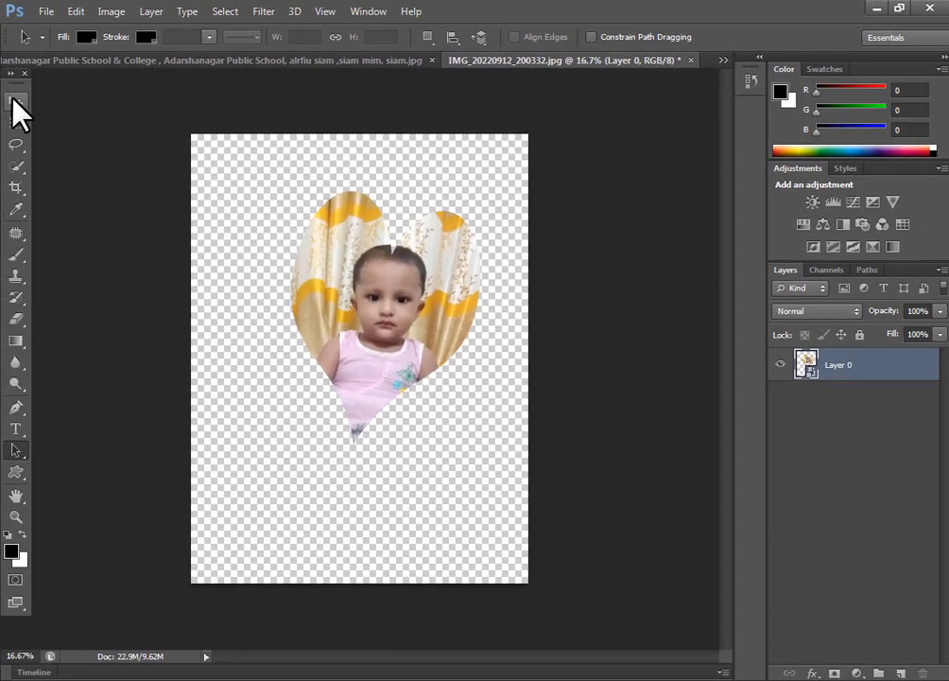
- Close the boy's original photo document without saving and bring the heart-shaped baby photo into the Untitled-1 document
click(15, 101)
drag(354, 323, 104, 67)
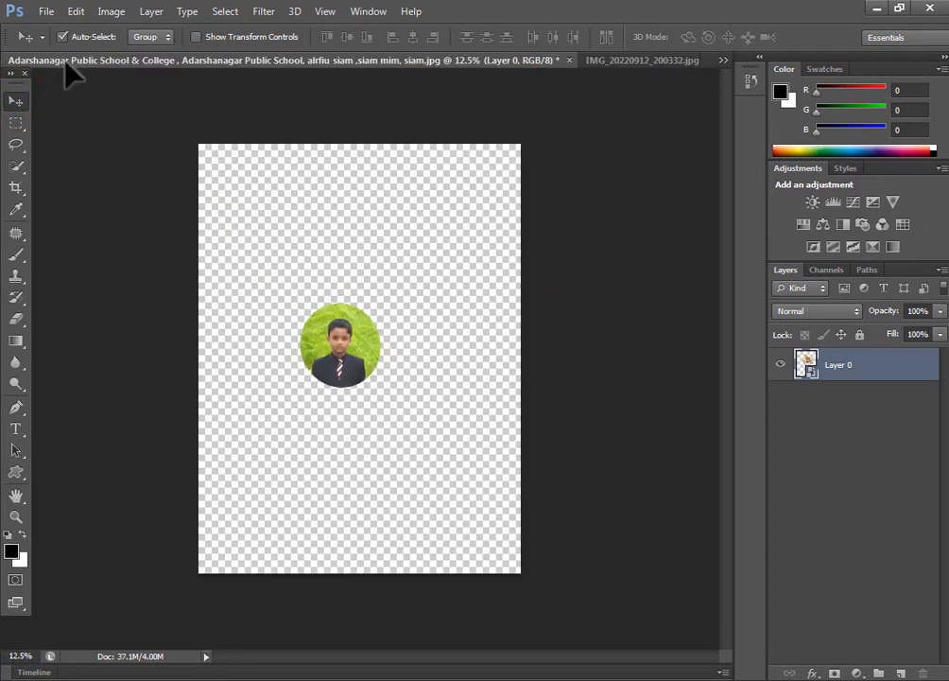
drag(79, 63, 320, 35)
click(651, 64)
click(572, 61)
click(483, 269)
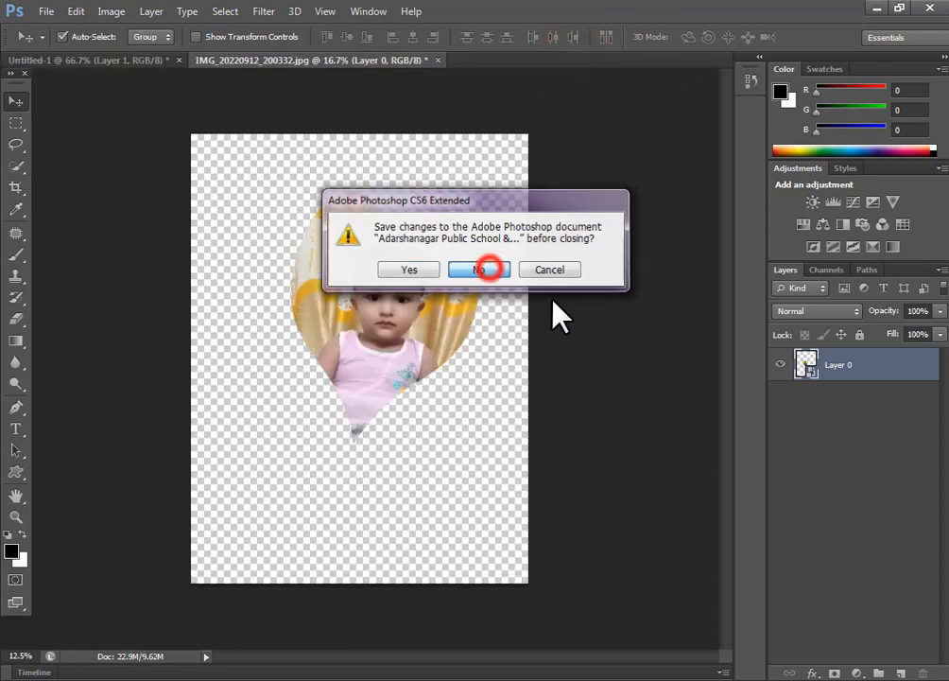
drag(360, 237, 459, 378)
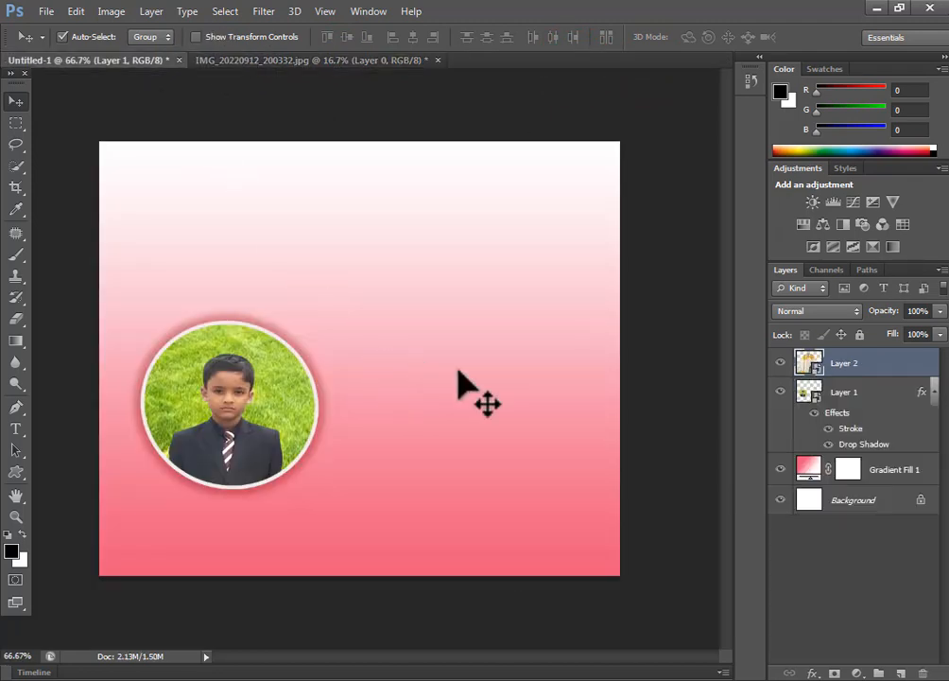
- Scale the heart-shaped baby photo to 6.13% width and 4.32% height and place it beside the boy's circular photo
drag(488, 442, 382, 331)
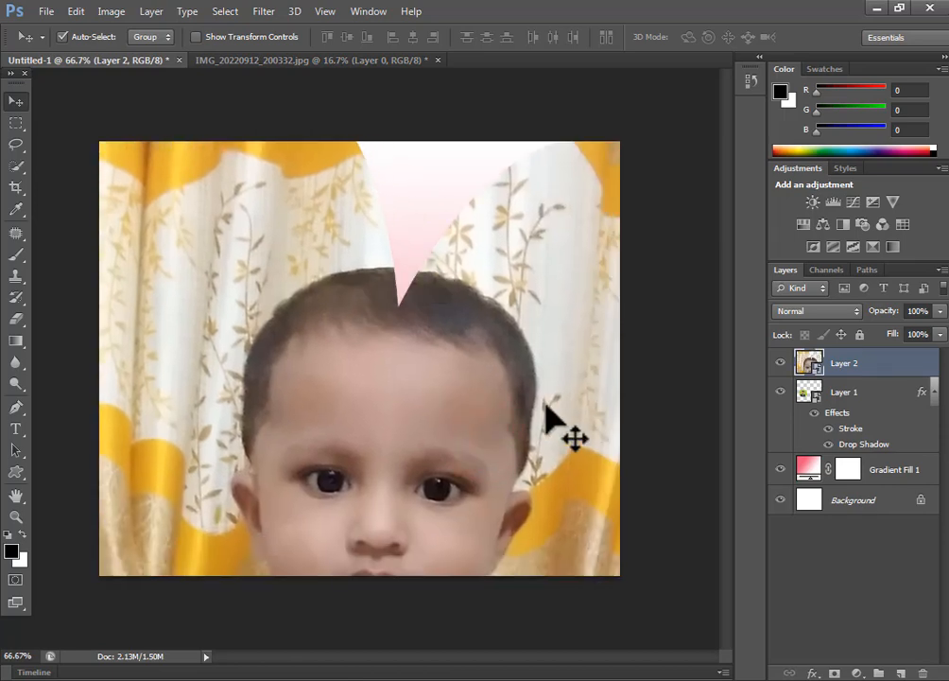
key(ctrl+t)
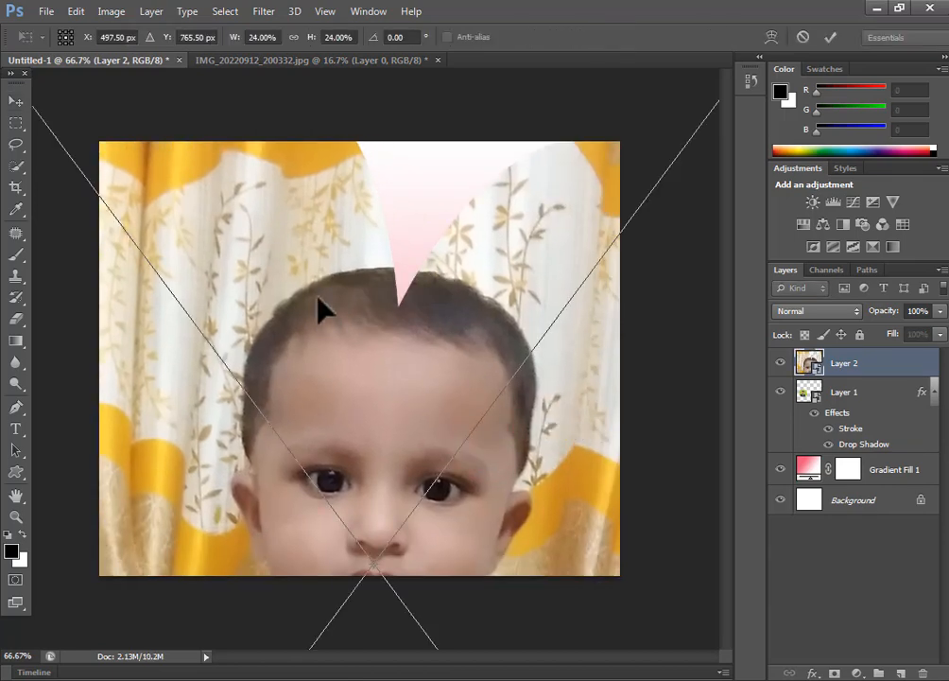
drag(163, 265, 254, 359)
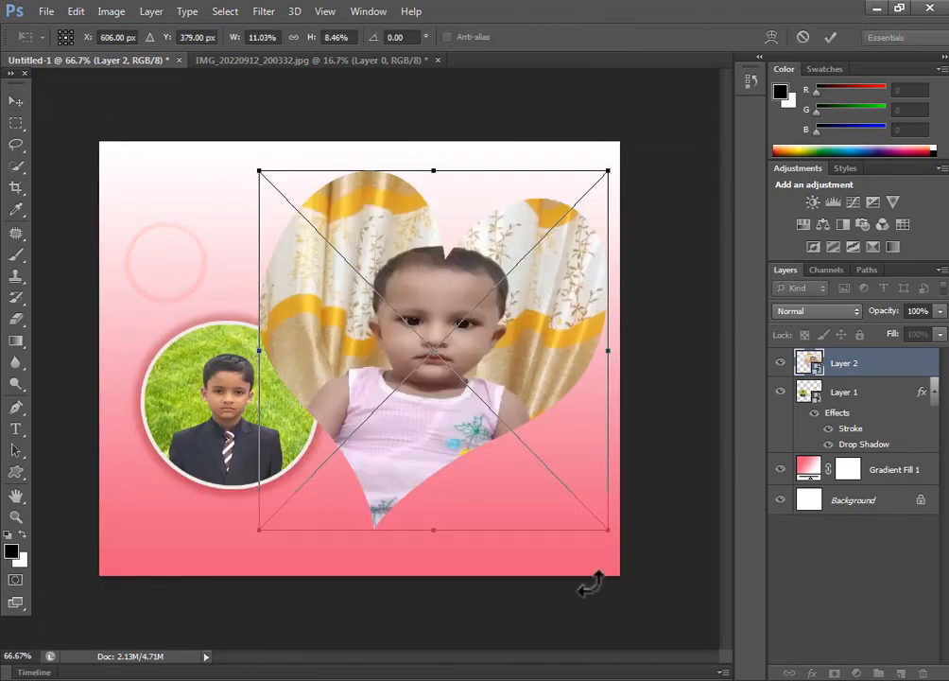
drag(254, 526, 413, 351)
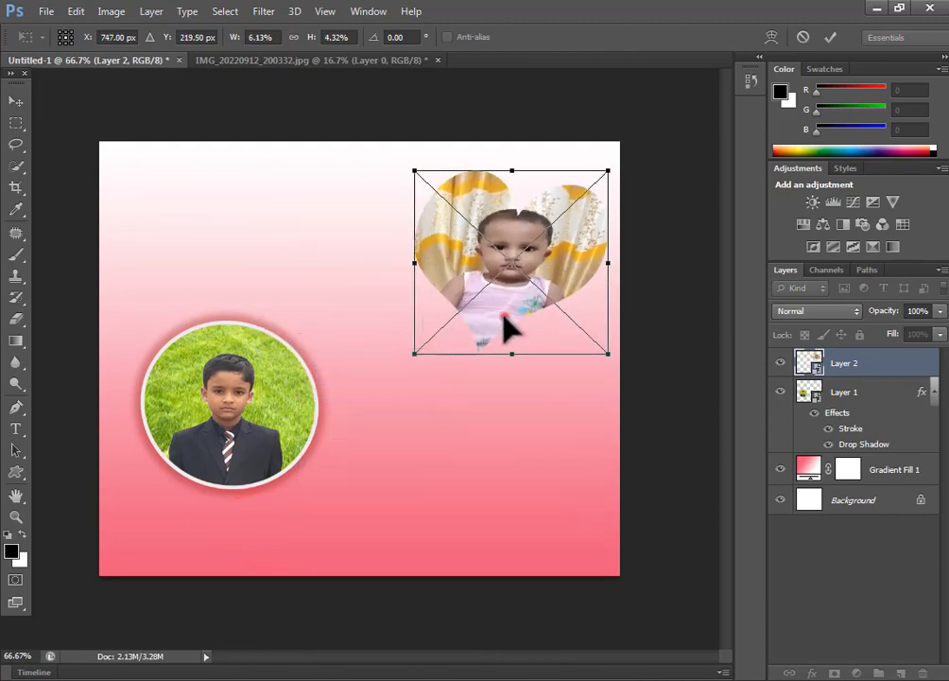
drag(507, 324, 453, 503)
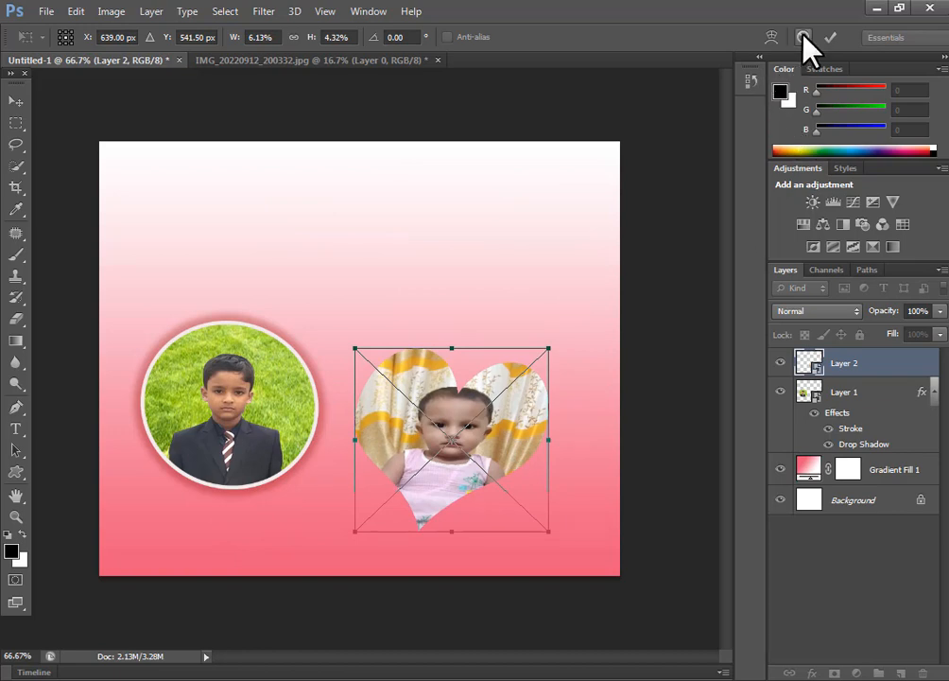
click(829, 36)
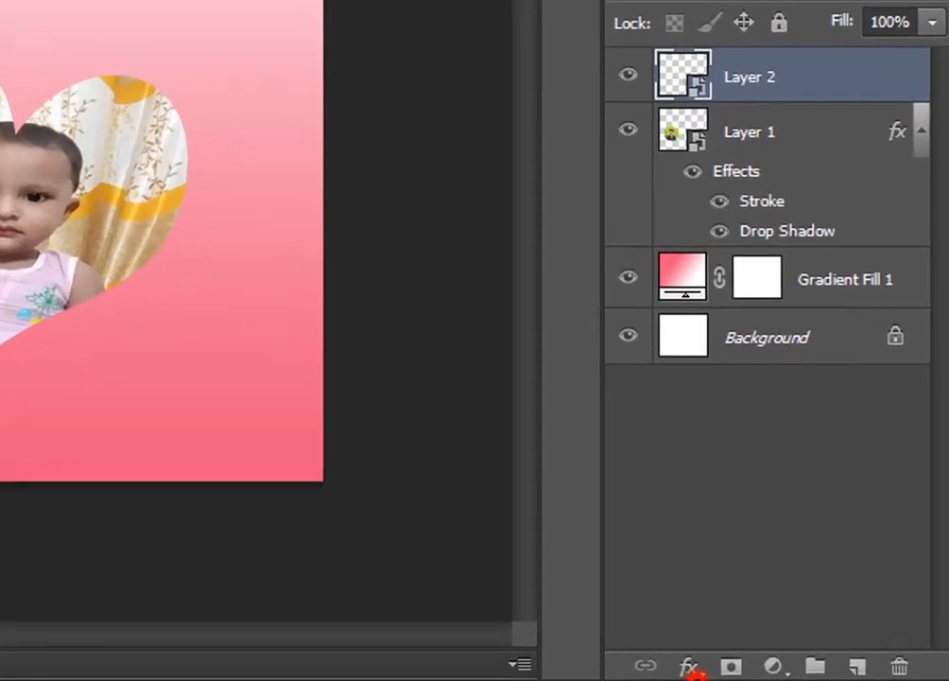
- Add a Multiply drop shadow with 100% opacity to the heart-shaped baby photo on Layer 2
click(689, 667)
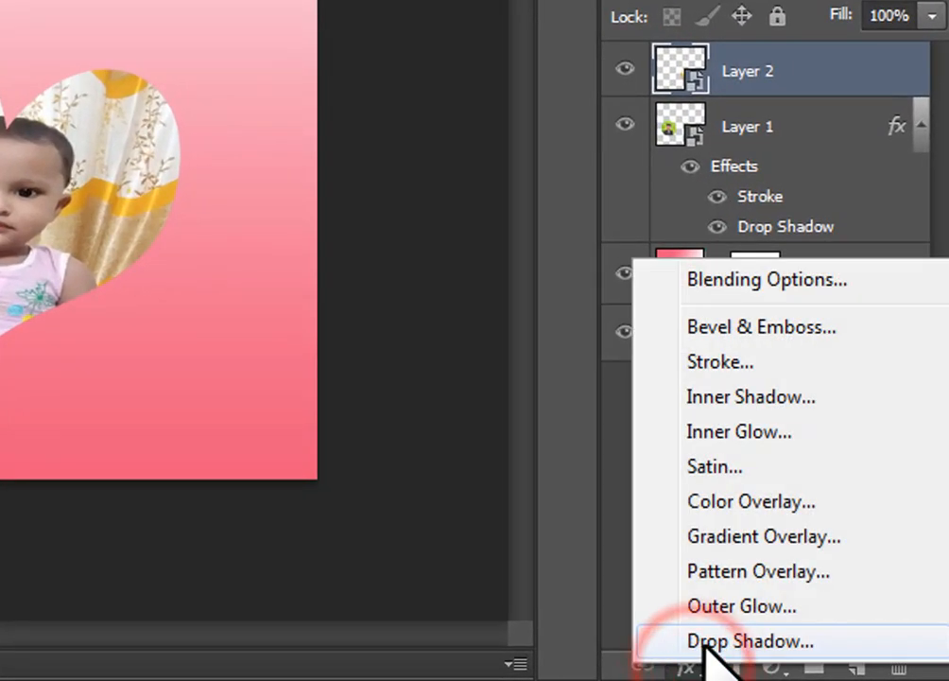
click(705, 643)
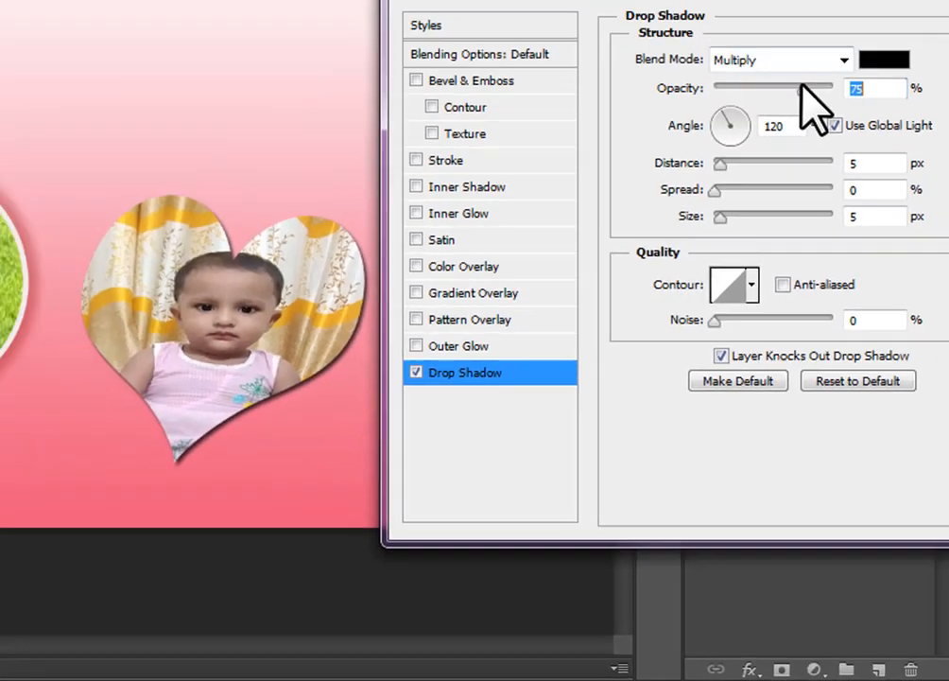
drag(568, 149, 495, 151)
drag(812, 276, 891, 274)
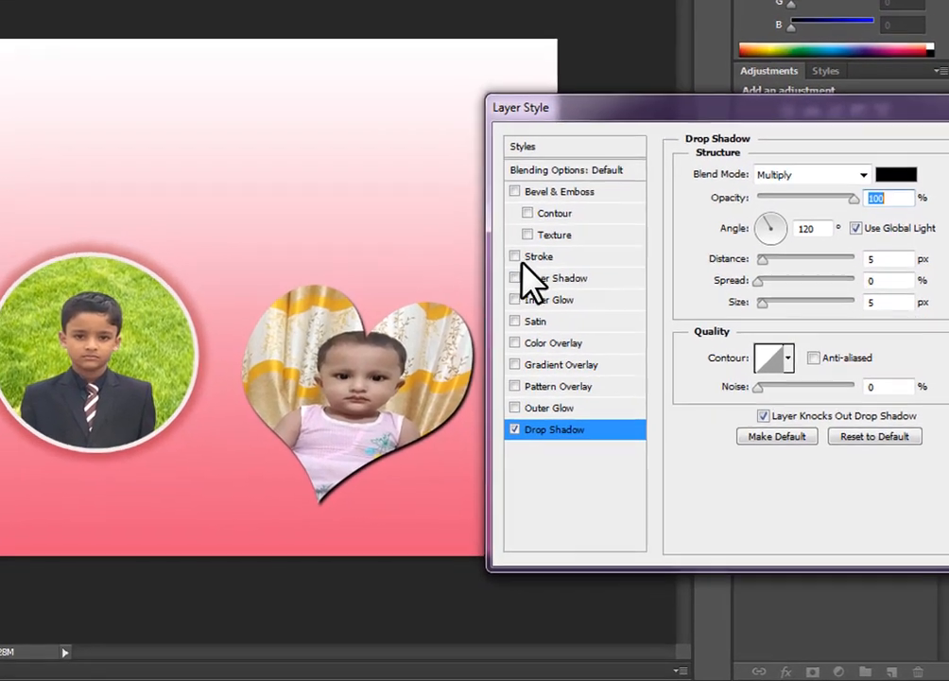
- Add a thick outside stroke in pale pink #f1e2e2 around the heart-shaped baby photo and apply the layer style
click(584, 323)
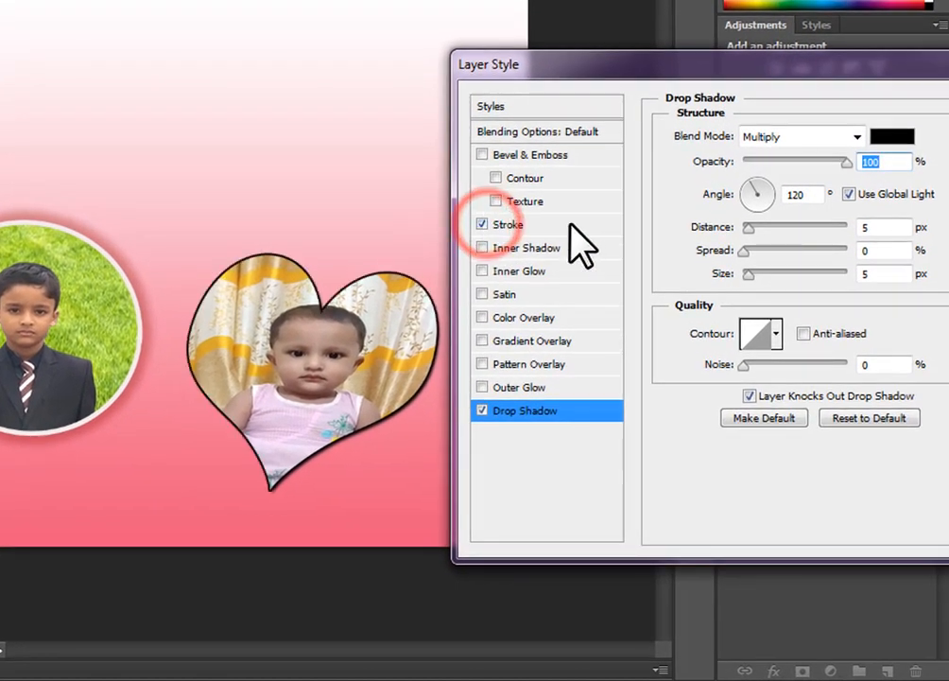
click(507, 229)
click(726, 276)
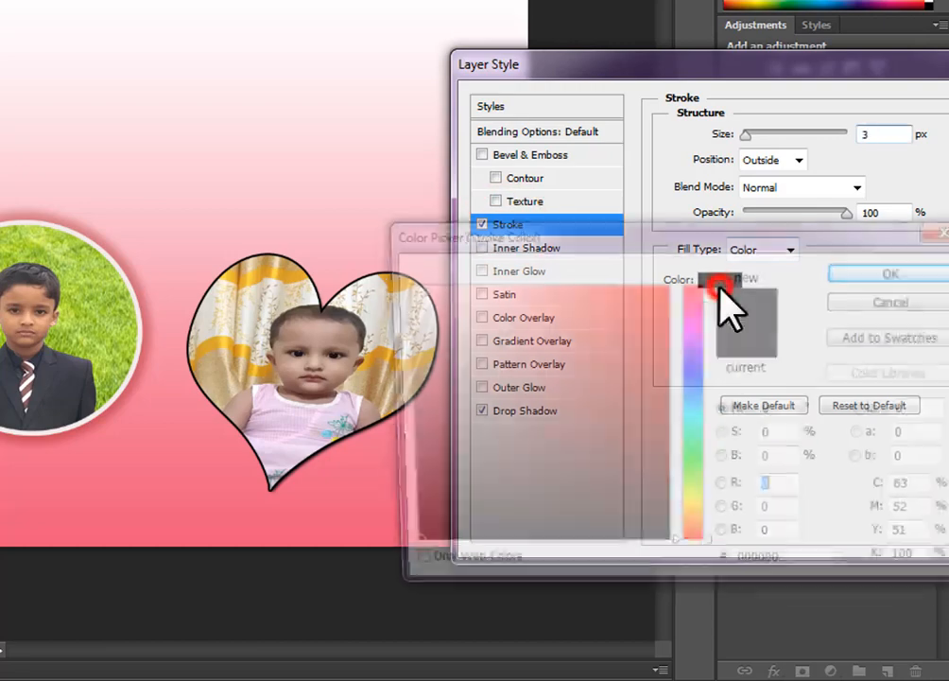
click(598, 451)
click(521, 489)
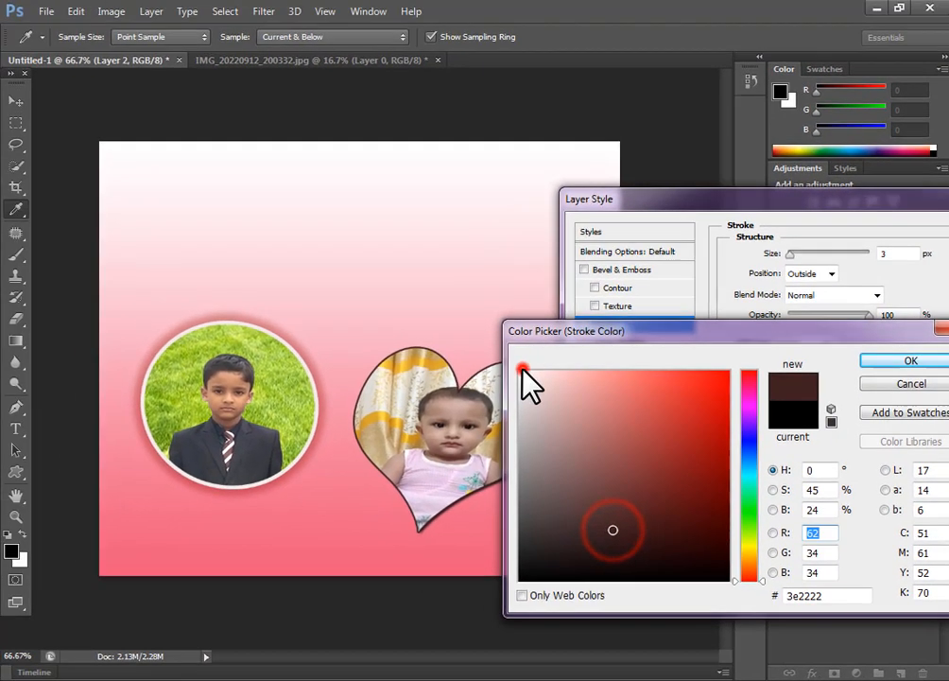
click(414, 295)
click(903, 362)
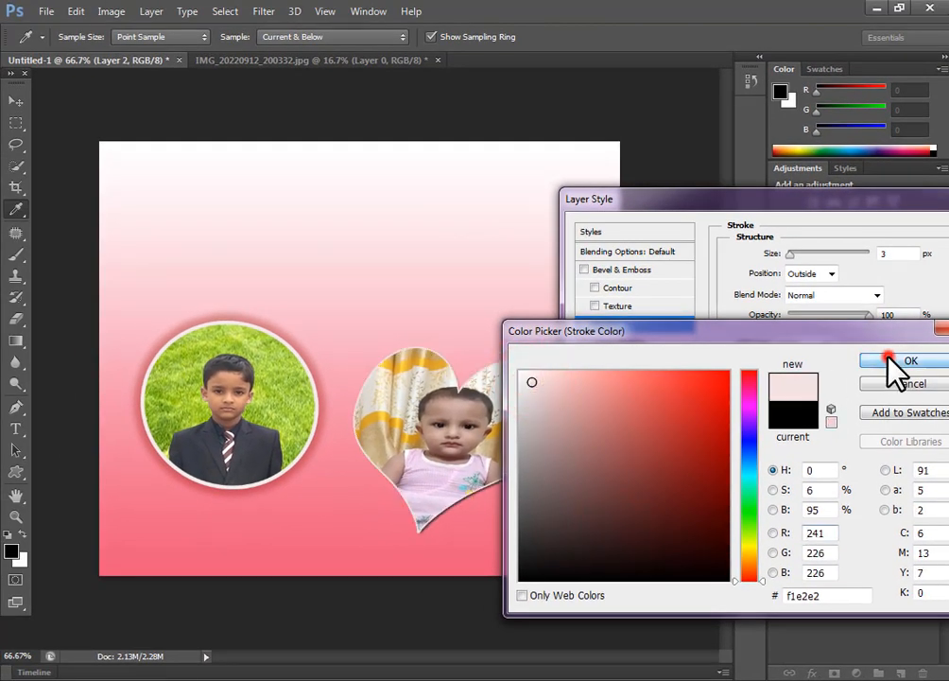
click(872, 278)
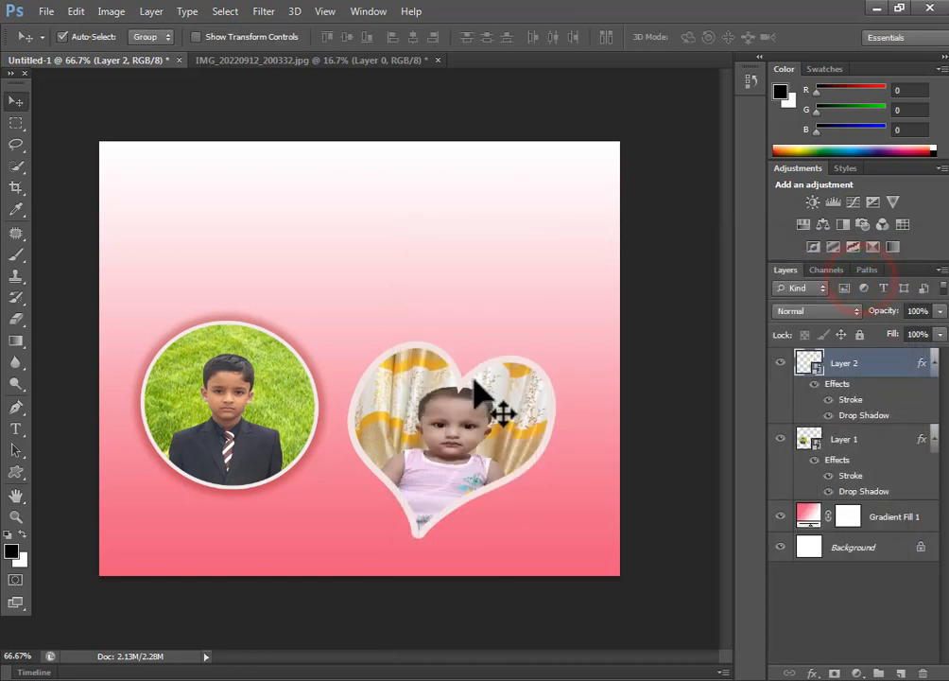
click(16, 471)
right_click(17, 471)
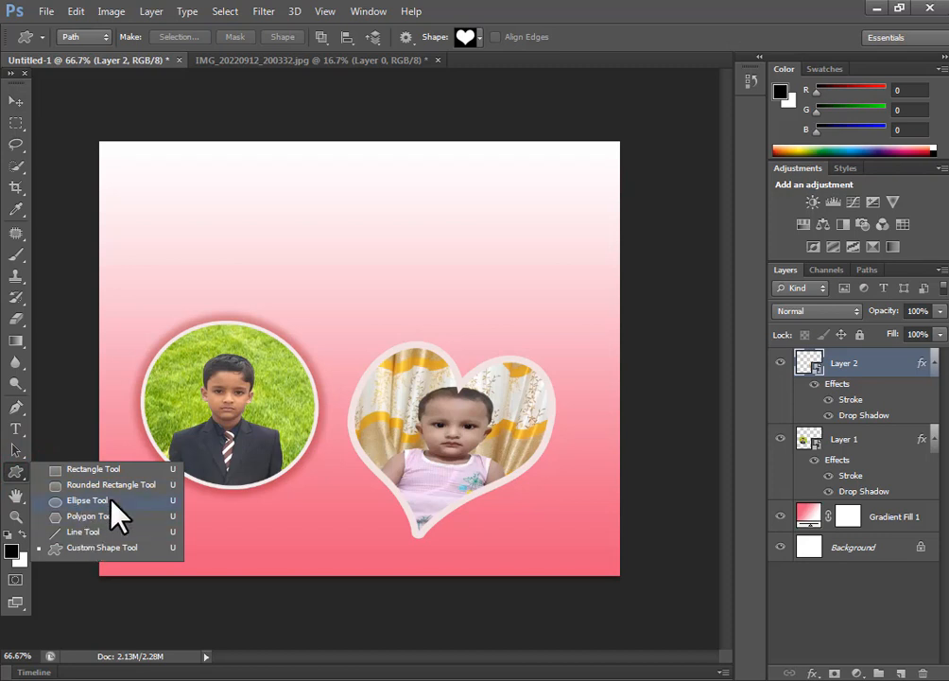
click(10, 478)
click(465, 37)
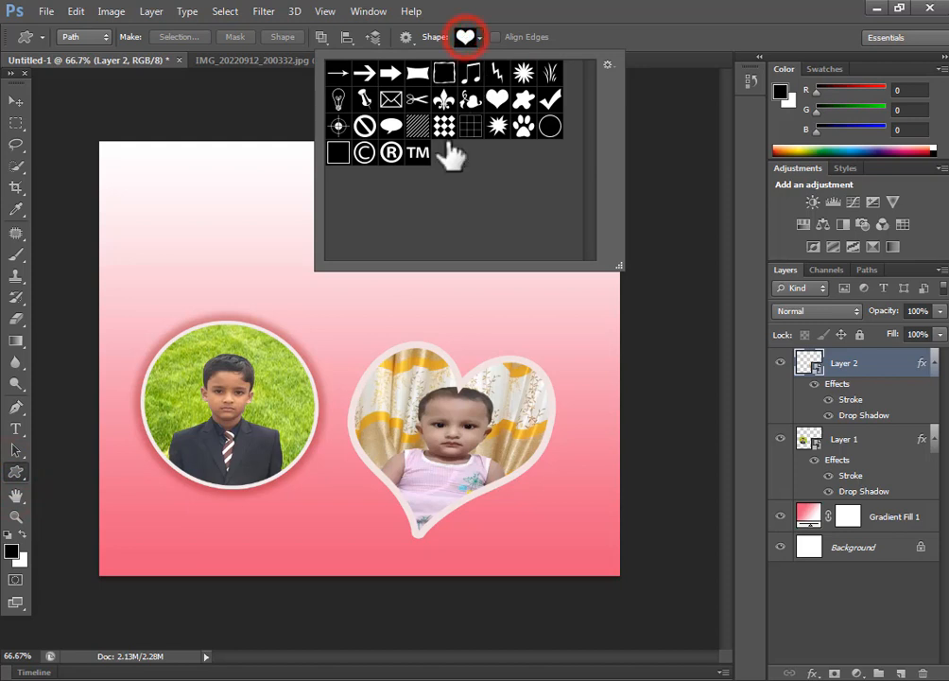
click(15, 101)
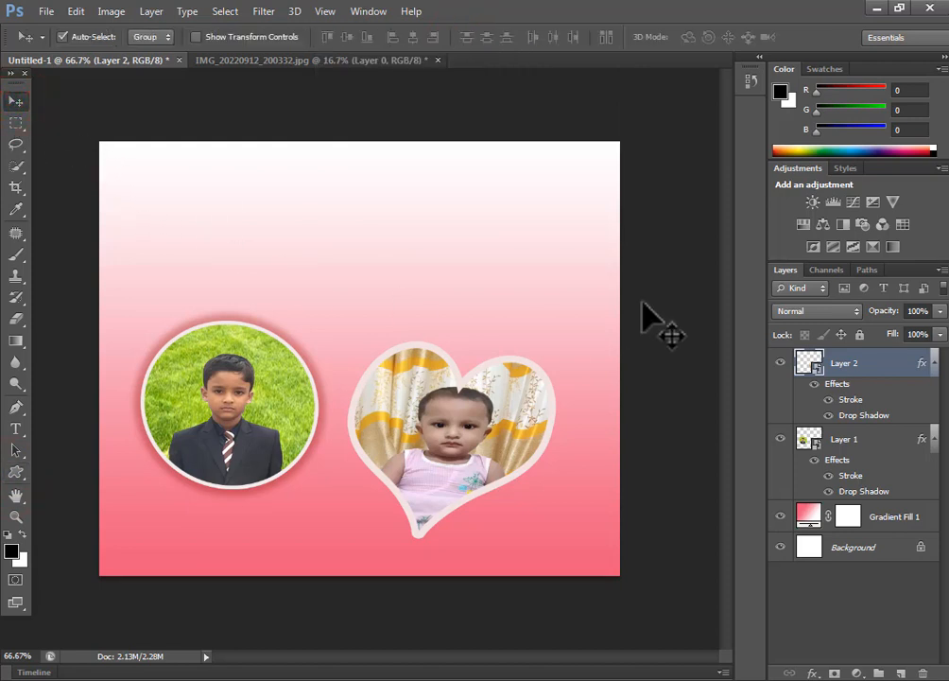